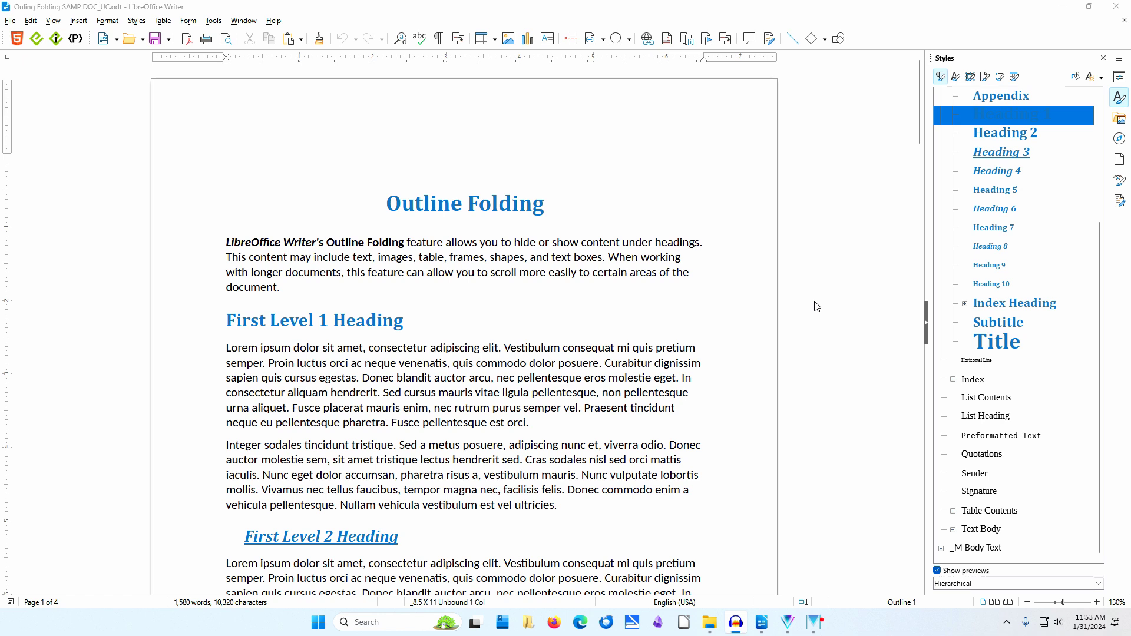
Page down from First Level 1 Heading to the end of the document and back to the top
left_click(713, 315)
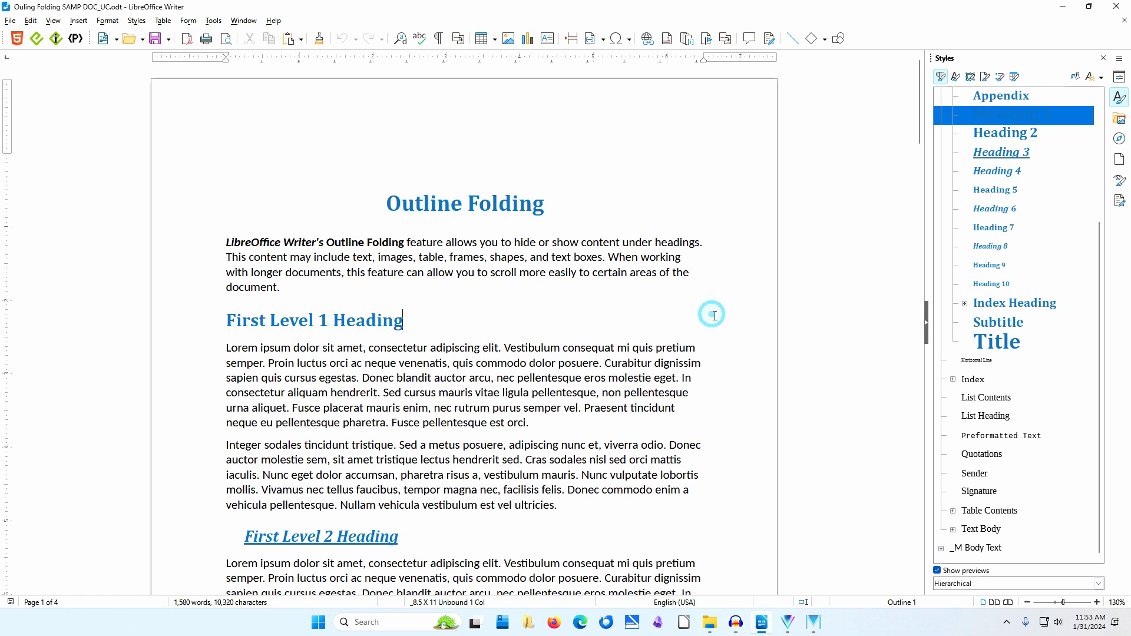
key("Page_Down")
key("Page_Down")
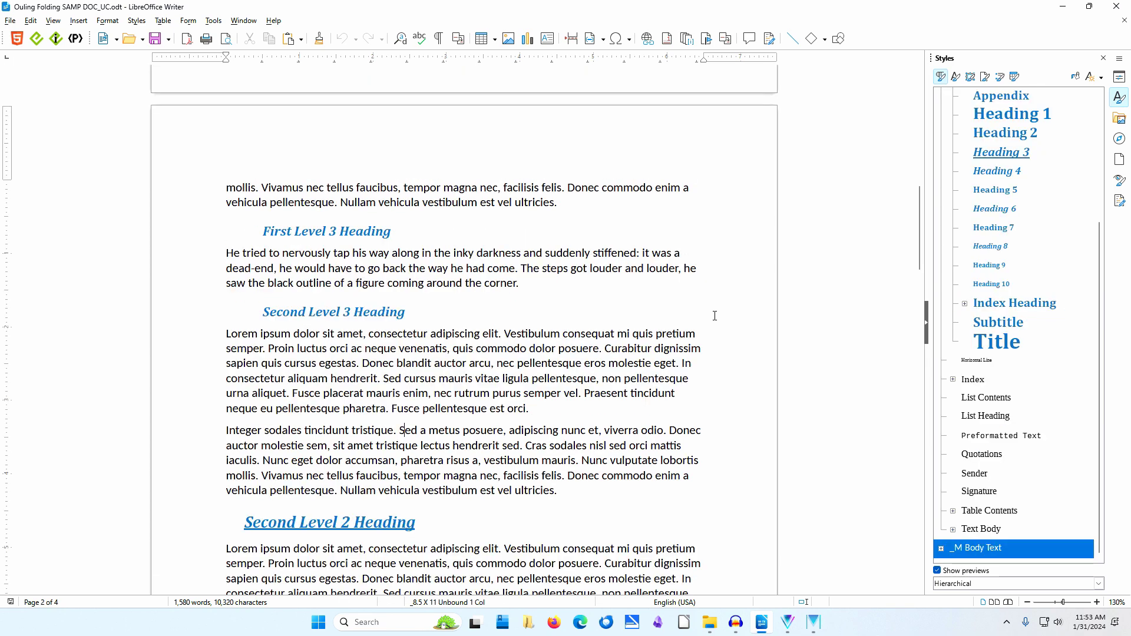
key("Page_Down")
key("Page_Down")
key("Page_Down")
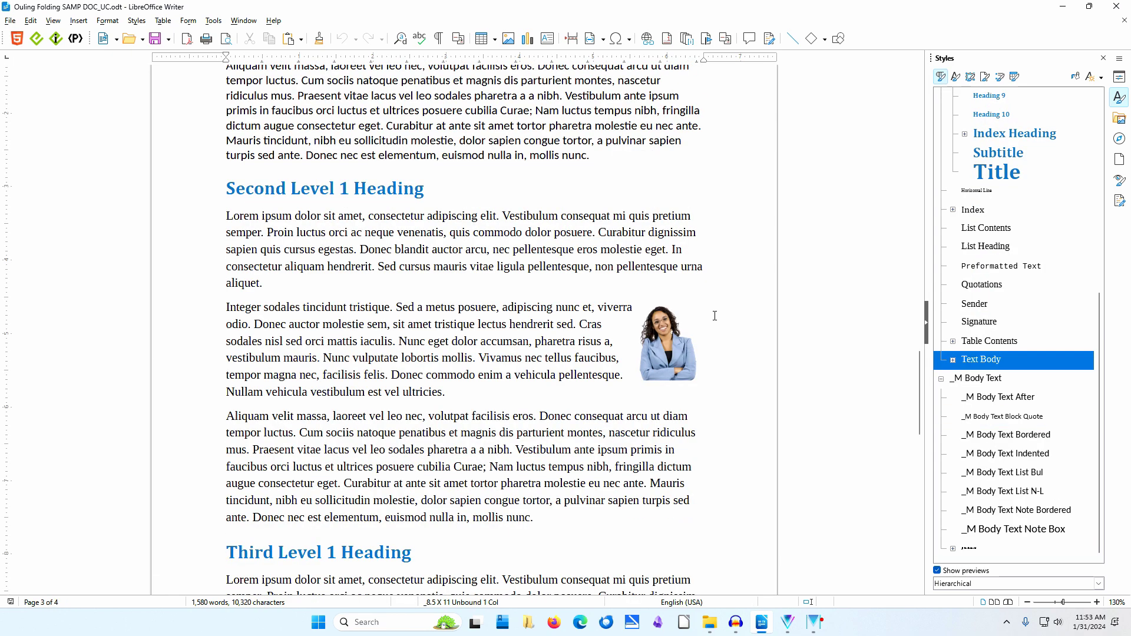
key("Down")
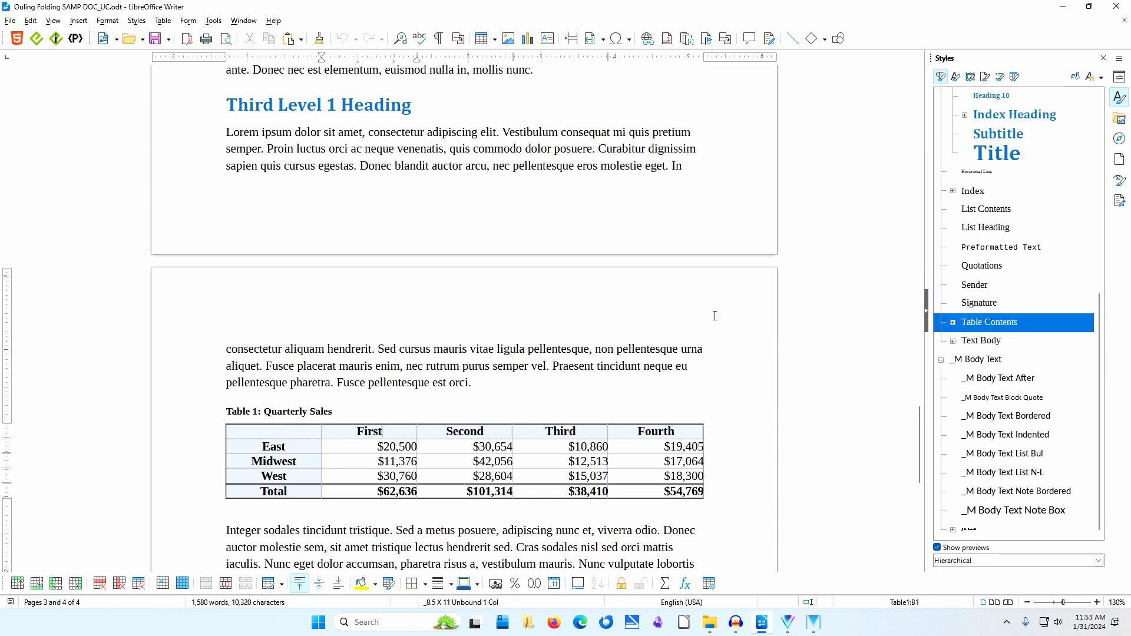
key("Page_Down")
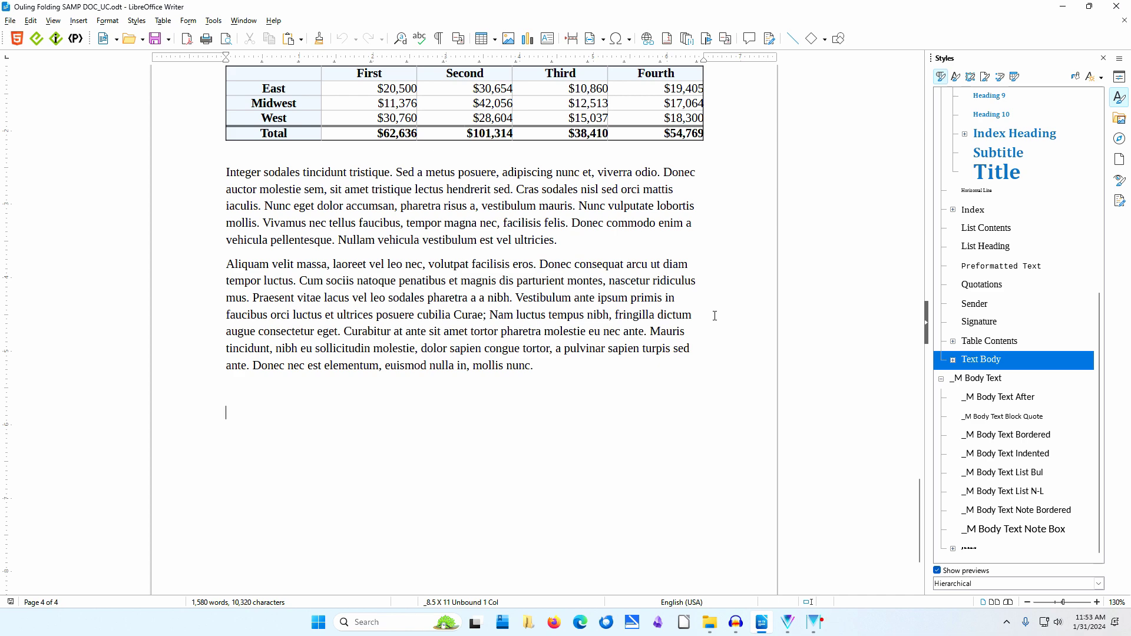
key("Page_Up")
key("Page_Up")
key("Page_Up")
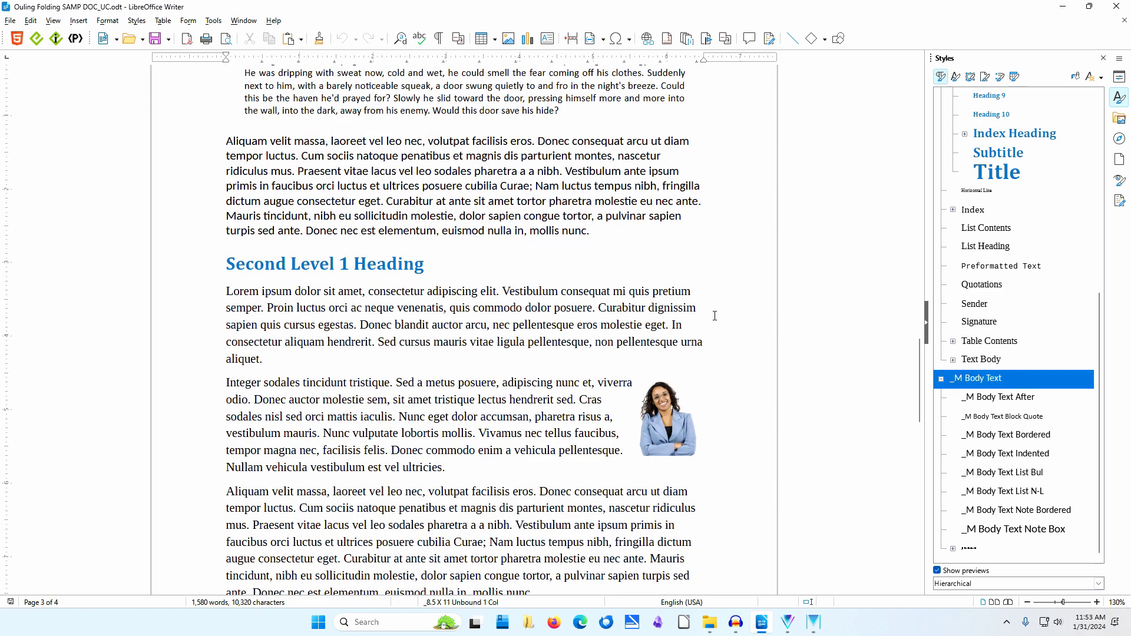
key("Page_Up")
key("Page_Up")
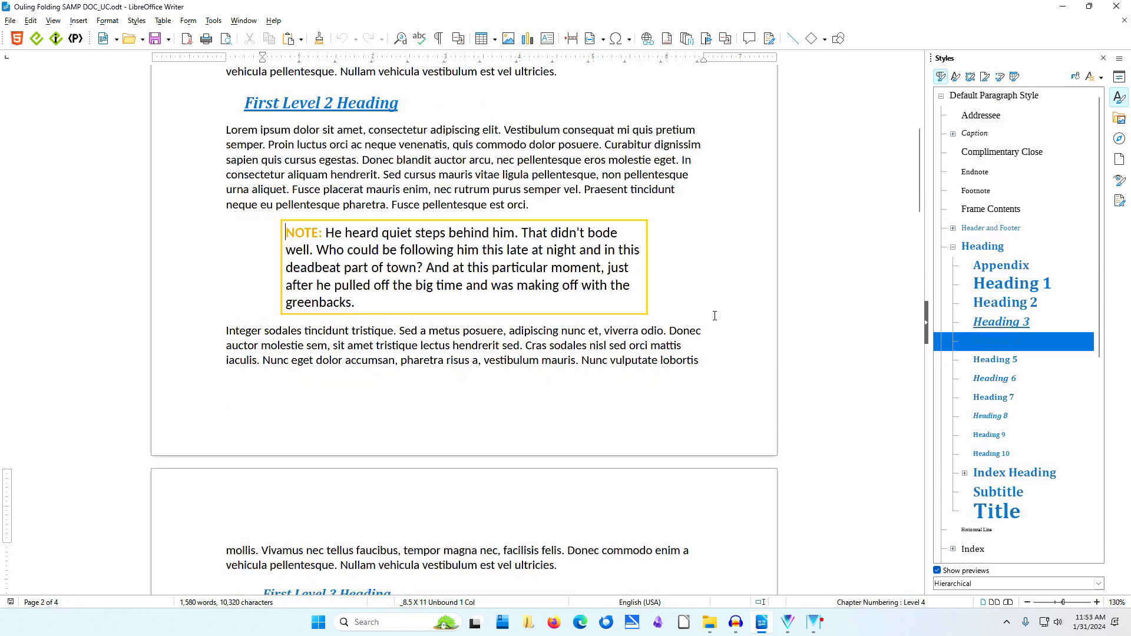
key("Page_Up")
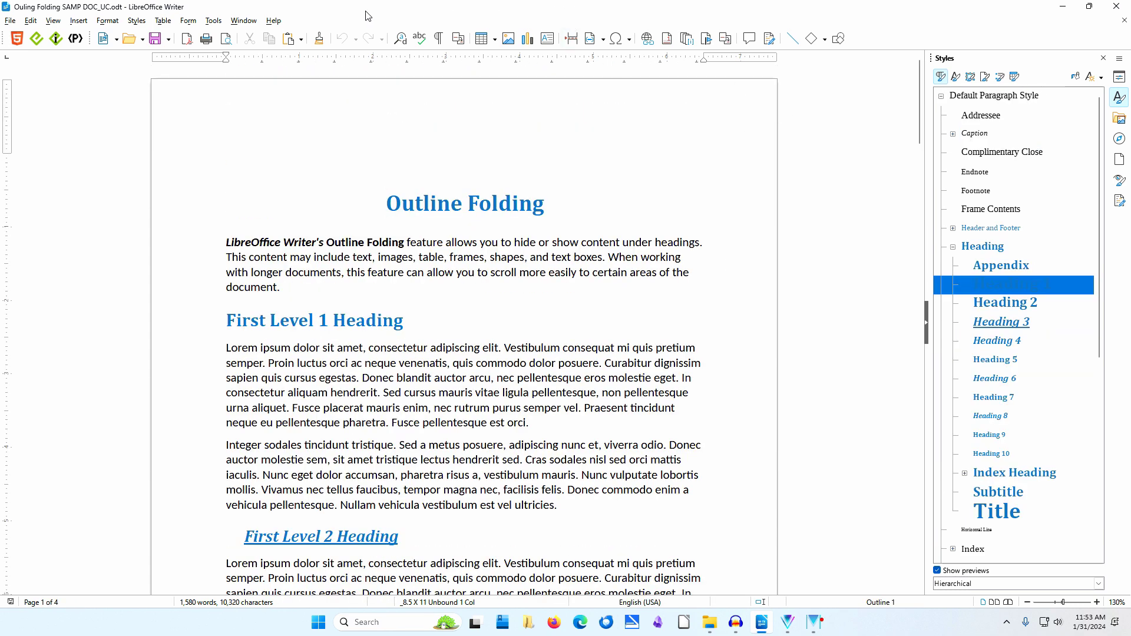
Enable Show outline-folding buttons in the Writer View options and apply it
left_click(212, 21)
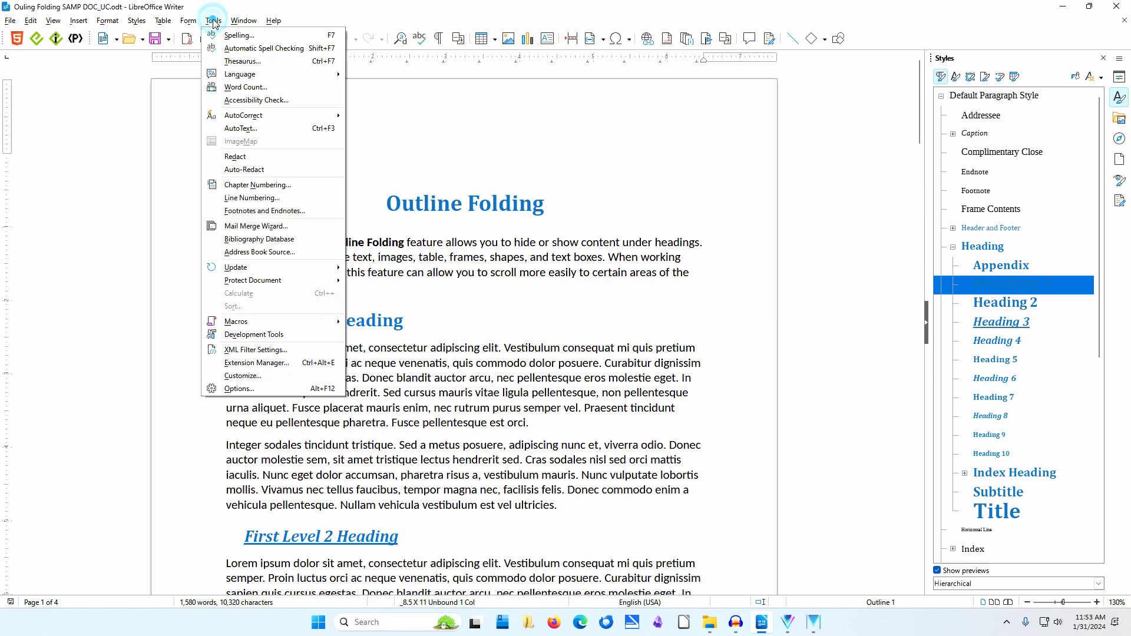
left_click(298, 390)
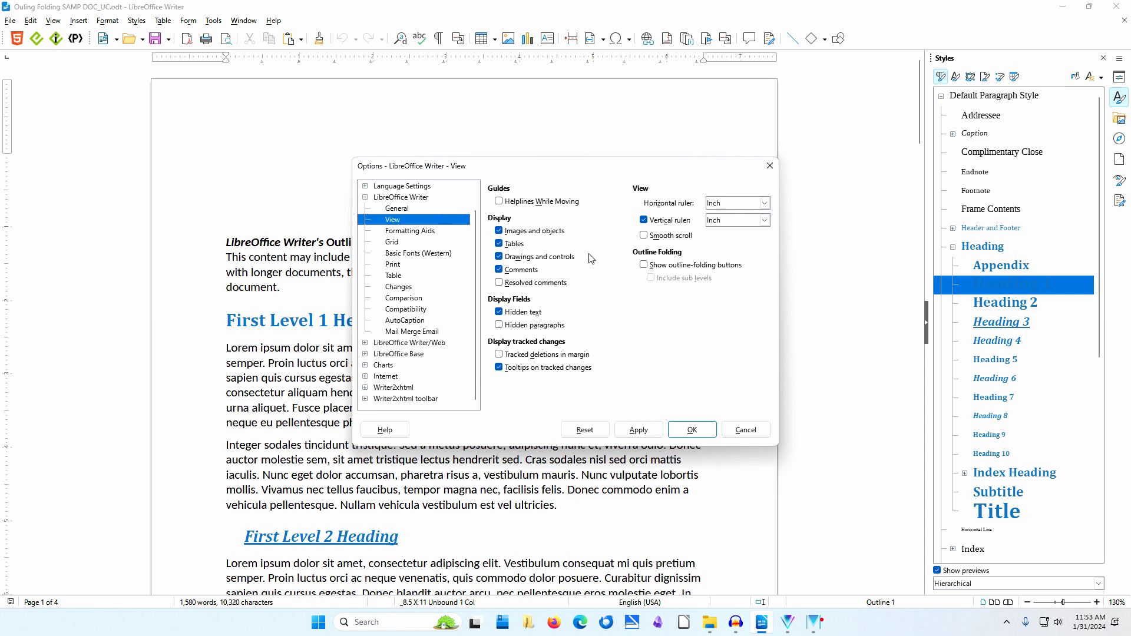
left_click(644, 265)
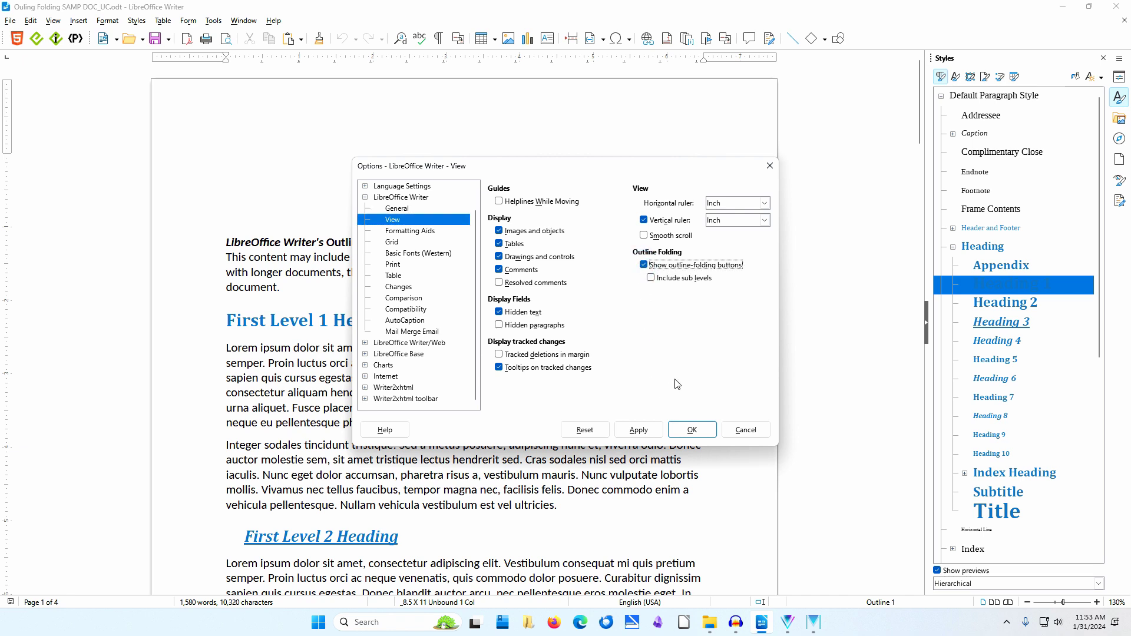
left_click(689, 429)
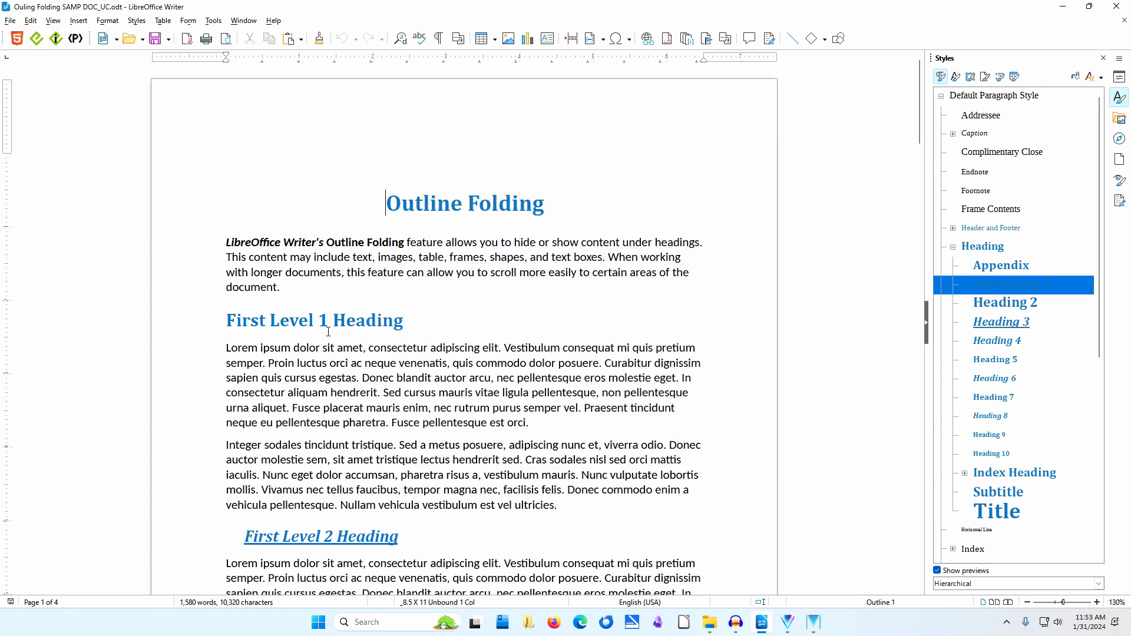
Fold First Level 1 Heading with its fold arrow, zooming in with Magnifier while doing so
mouse_move(232, 320)
key("super+plus")
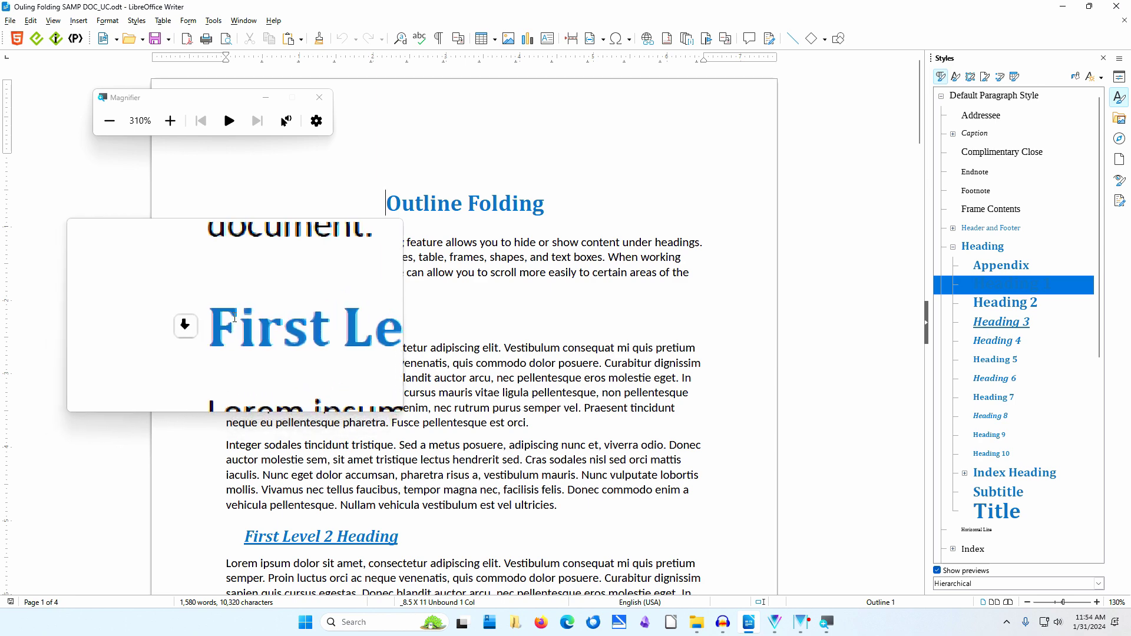
left_click(218, 320)
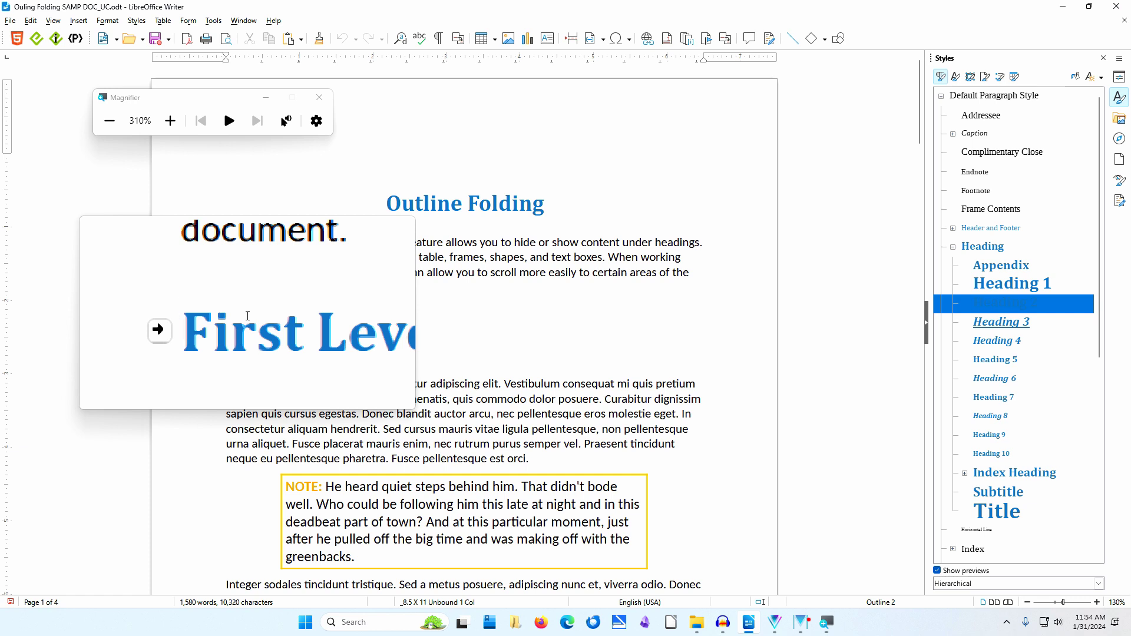
key("super+Escape")
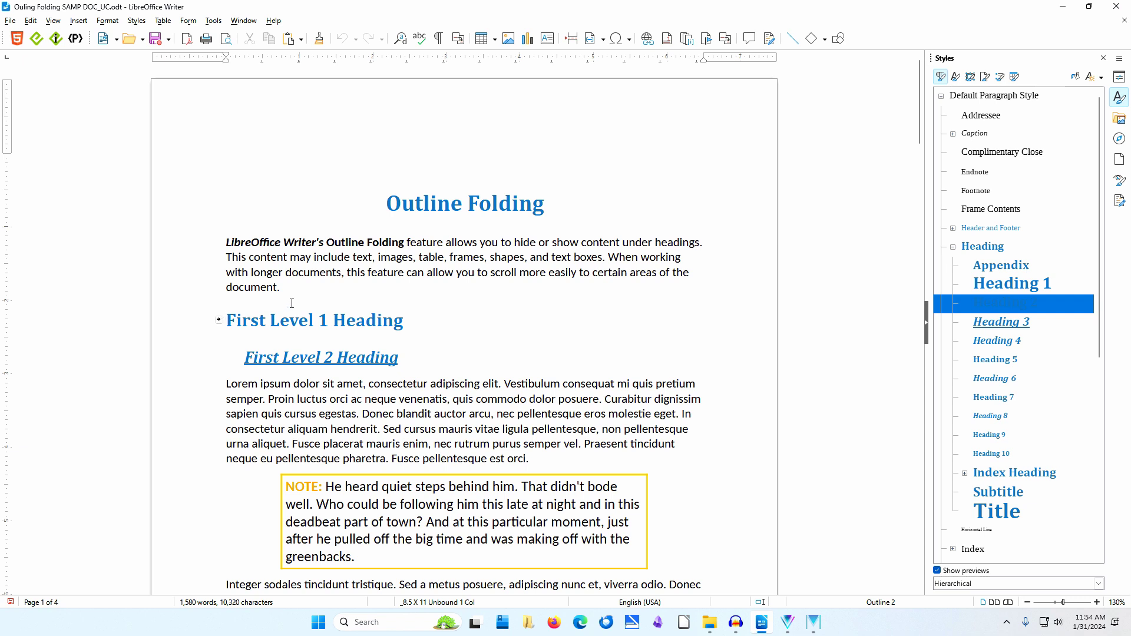
Unfold First Level 1 Heading, then fold and re-unfold First Level 2 Heading
left_click(219, 321)
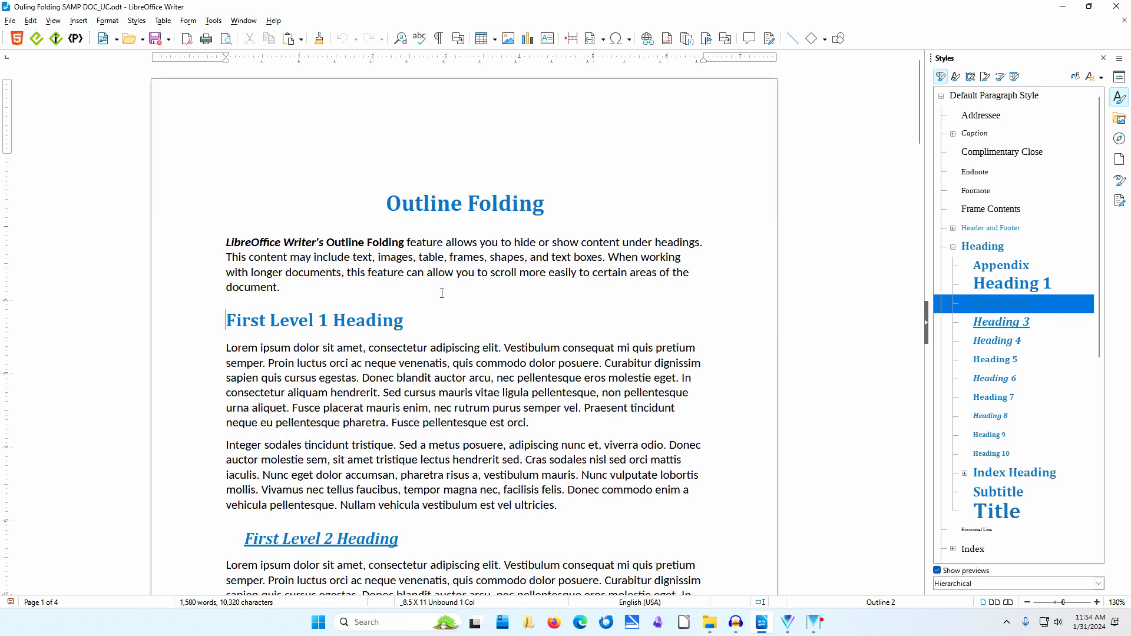
scroll(441, 293, "down", 3)
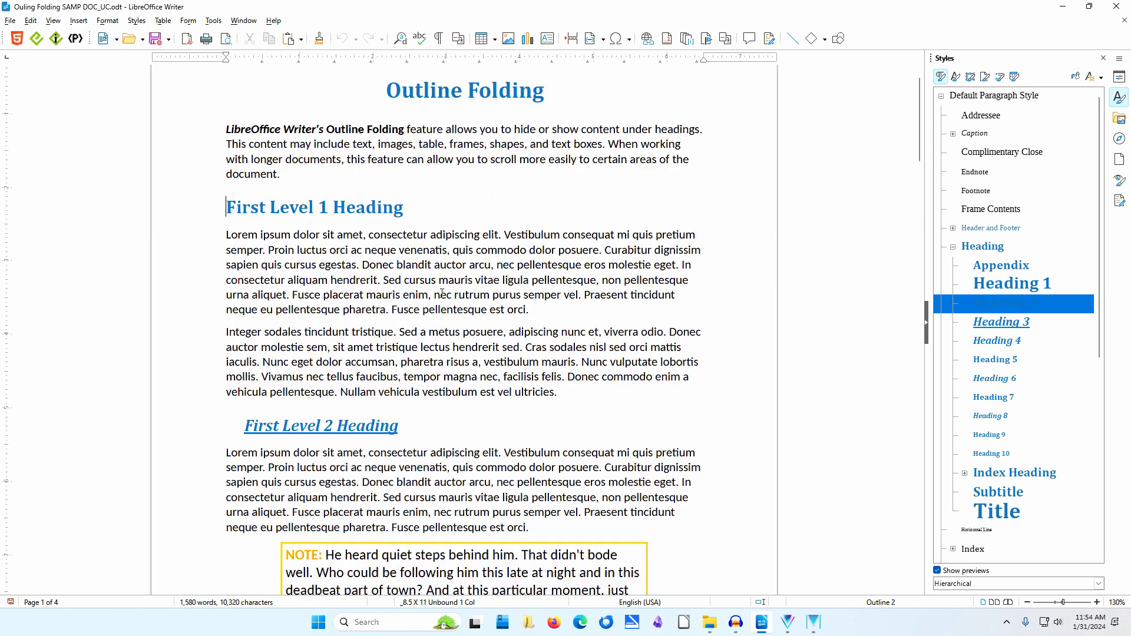
scroll(442, 293, "down", 3)
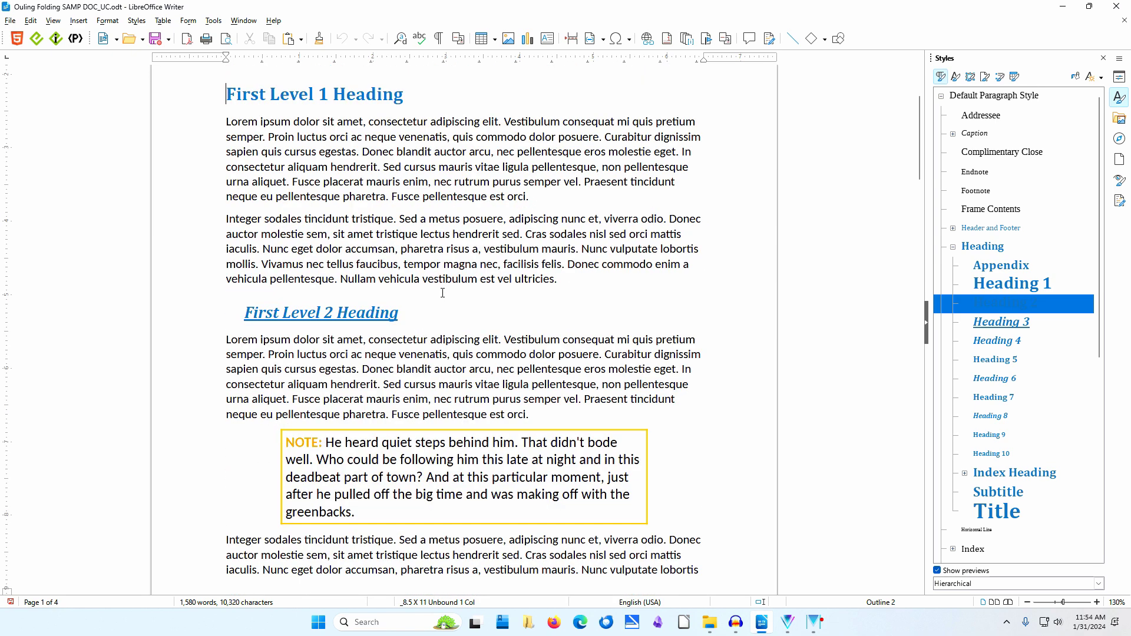
mouse_move(392, 301)
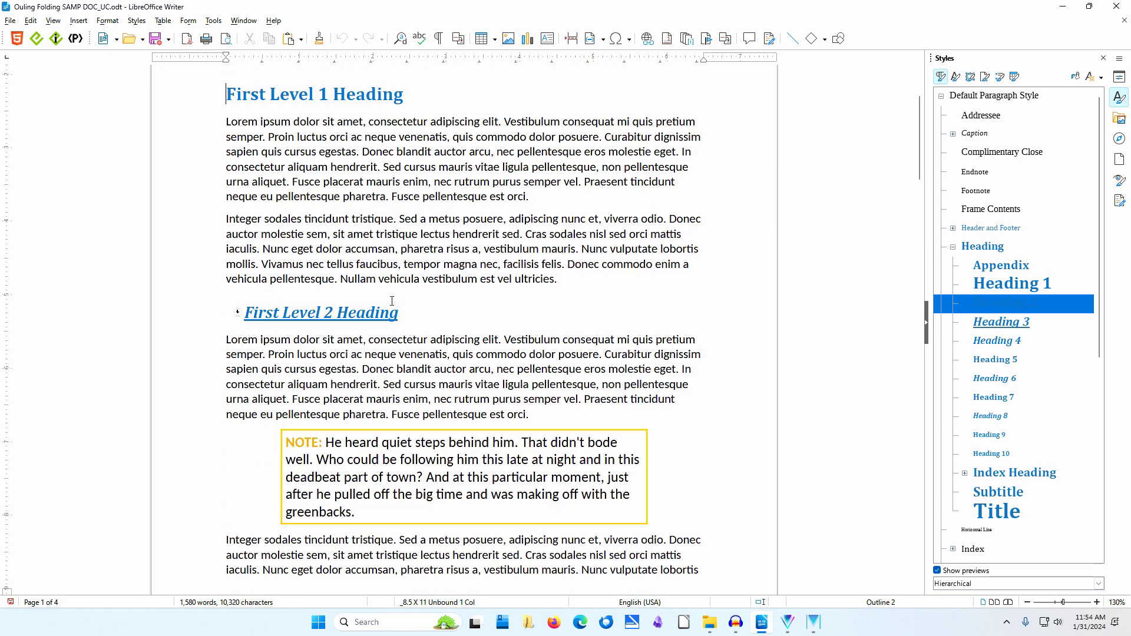
left_click(238, 313)
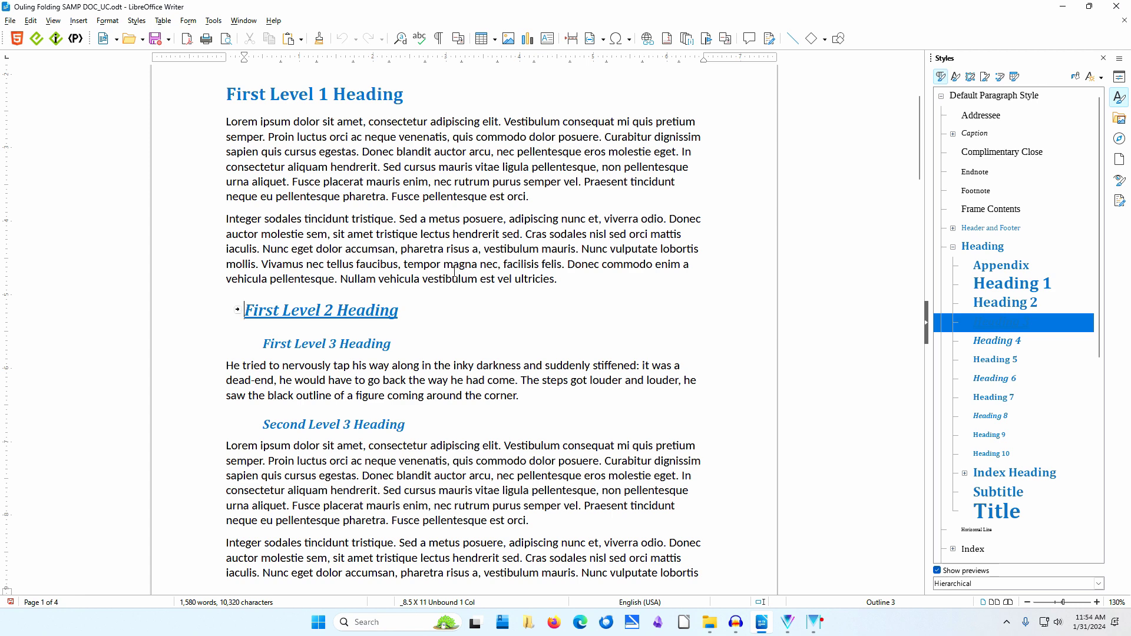
left_click(238, 310)
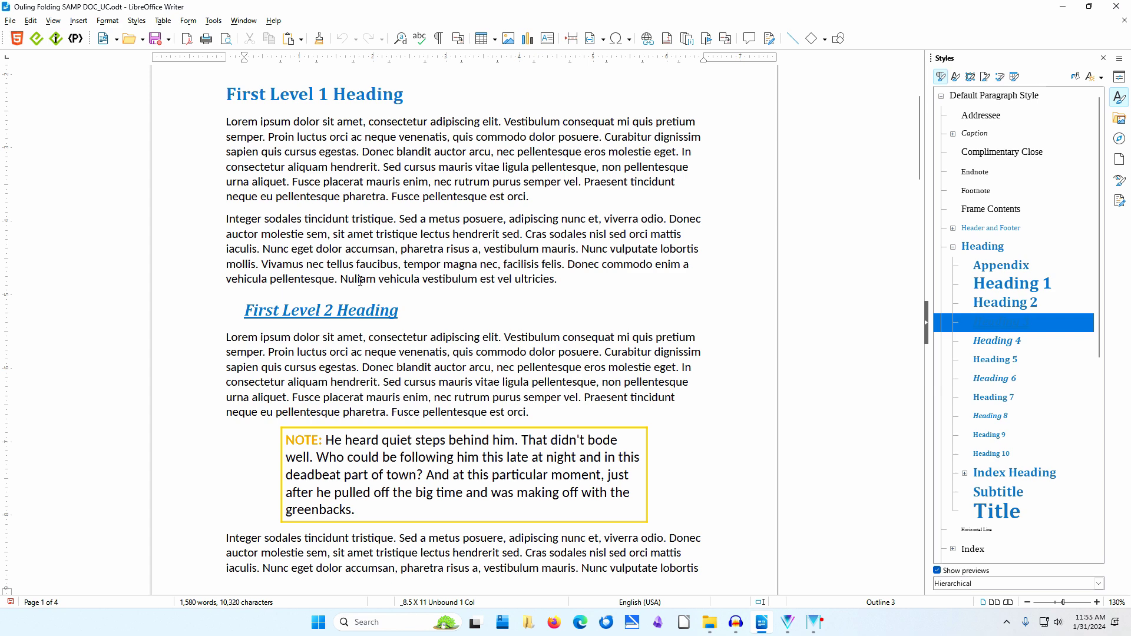
left_click(213, 20)
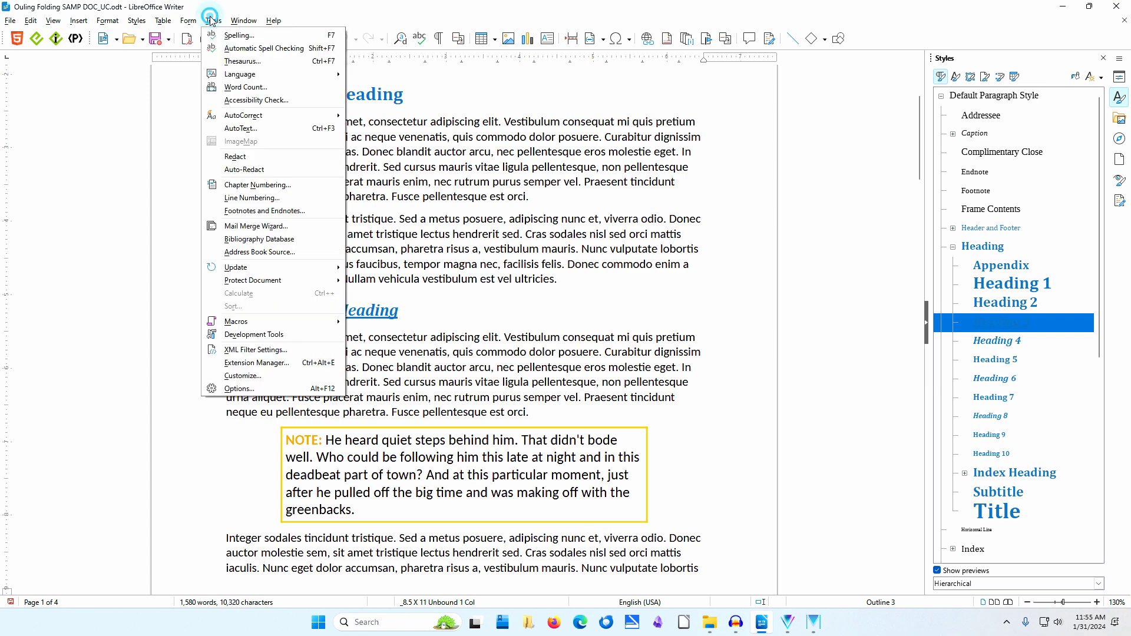
Check Include sub levels in the Writer View options and apply it
left_click(251, 387)
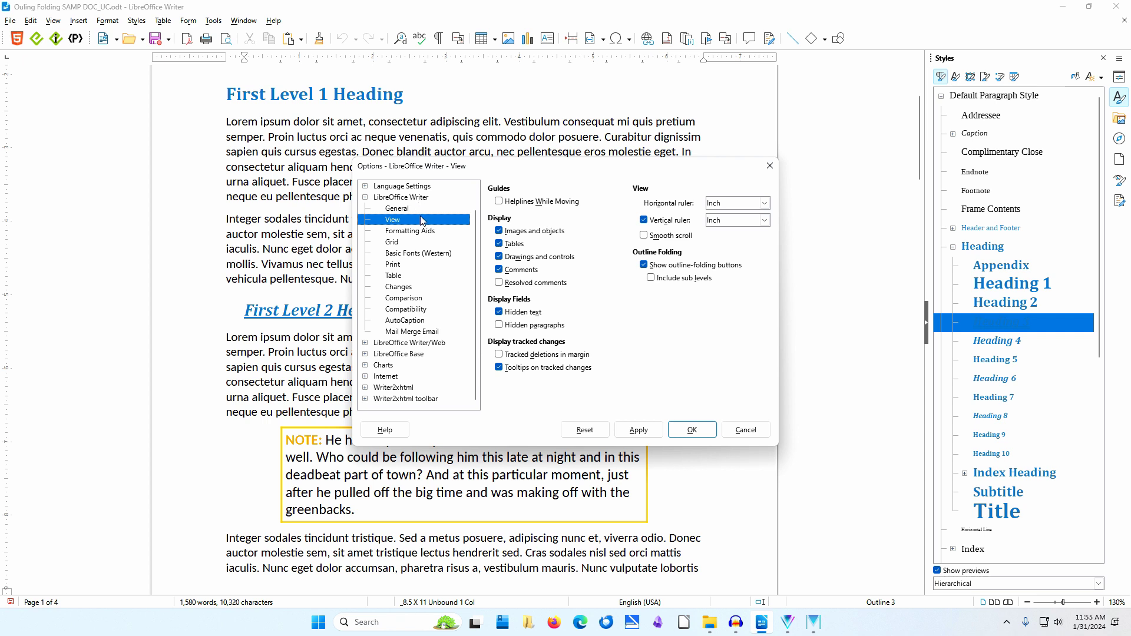
left_click(652, 279)
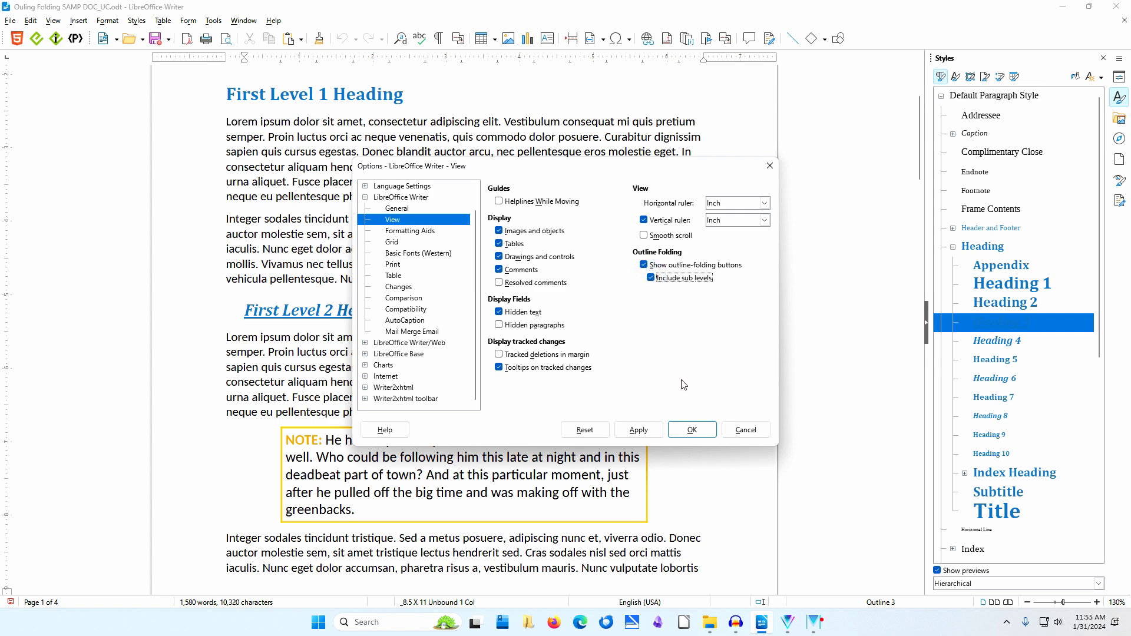
left_click(690, 429)
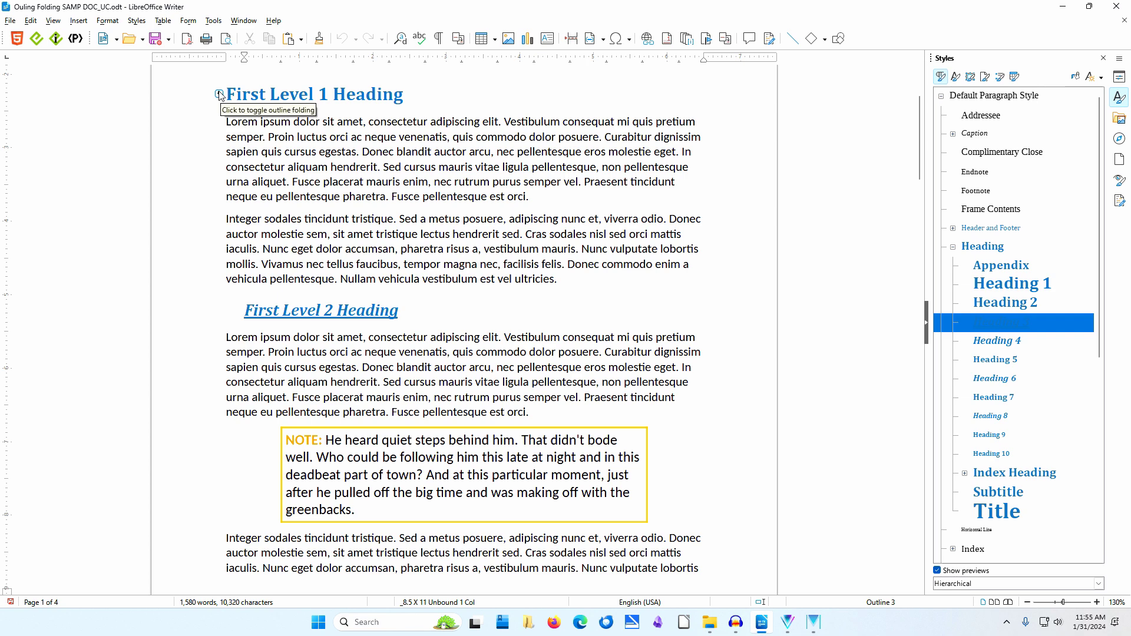
Fold First, Second and Third Level 1 Heading so only the three titles remain
left_click(219, 95)
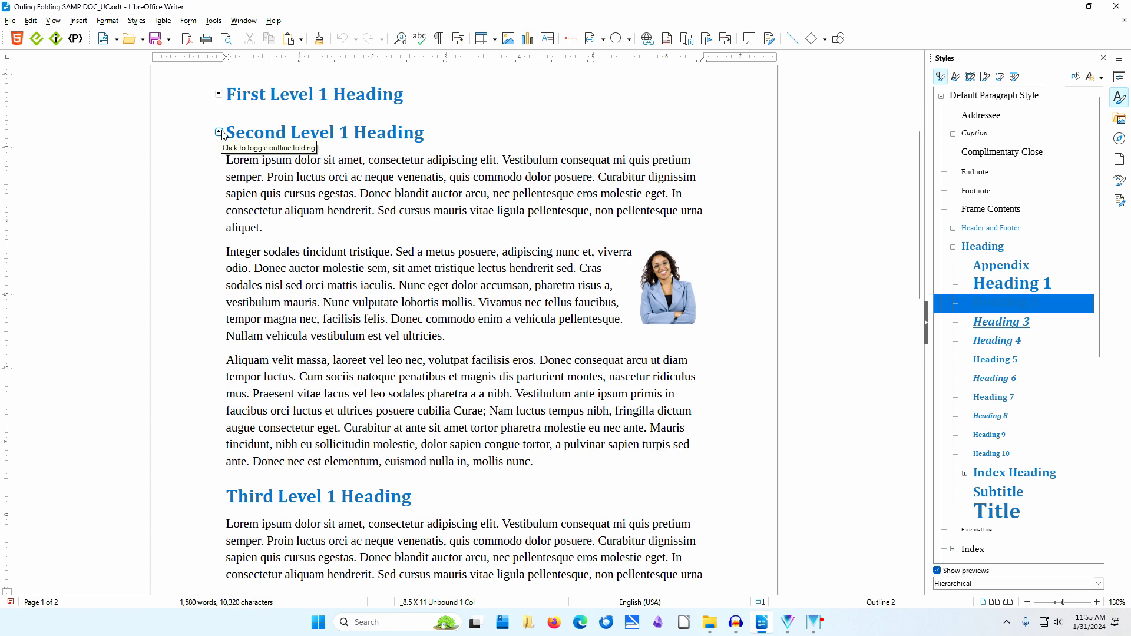
left_click(219, 133)
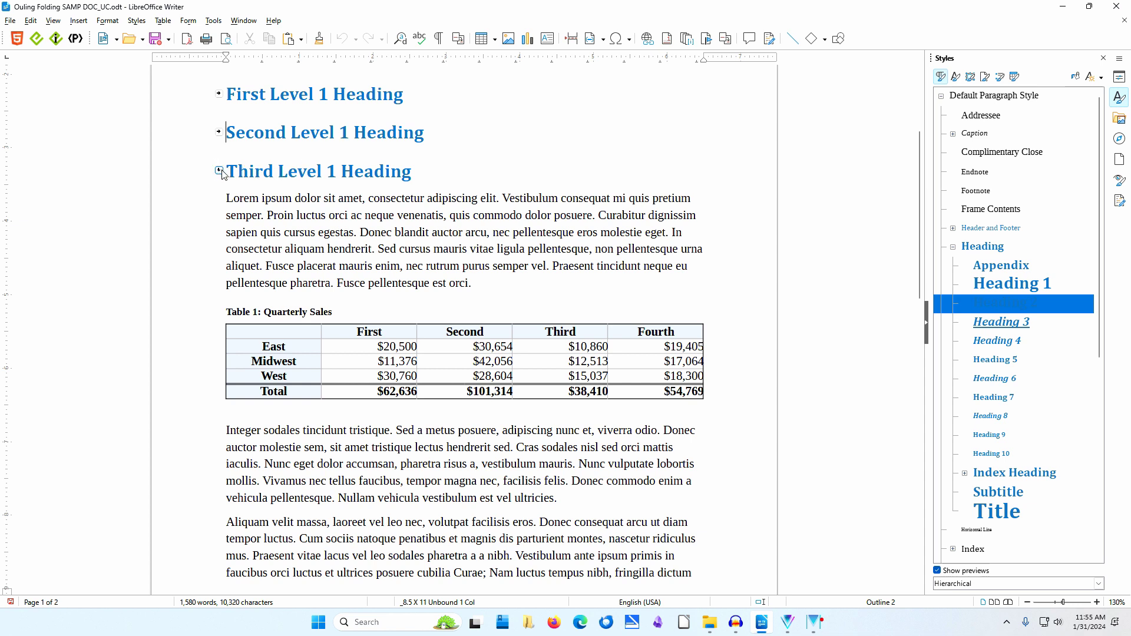
left_click(220, 172)
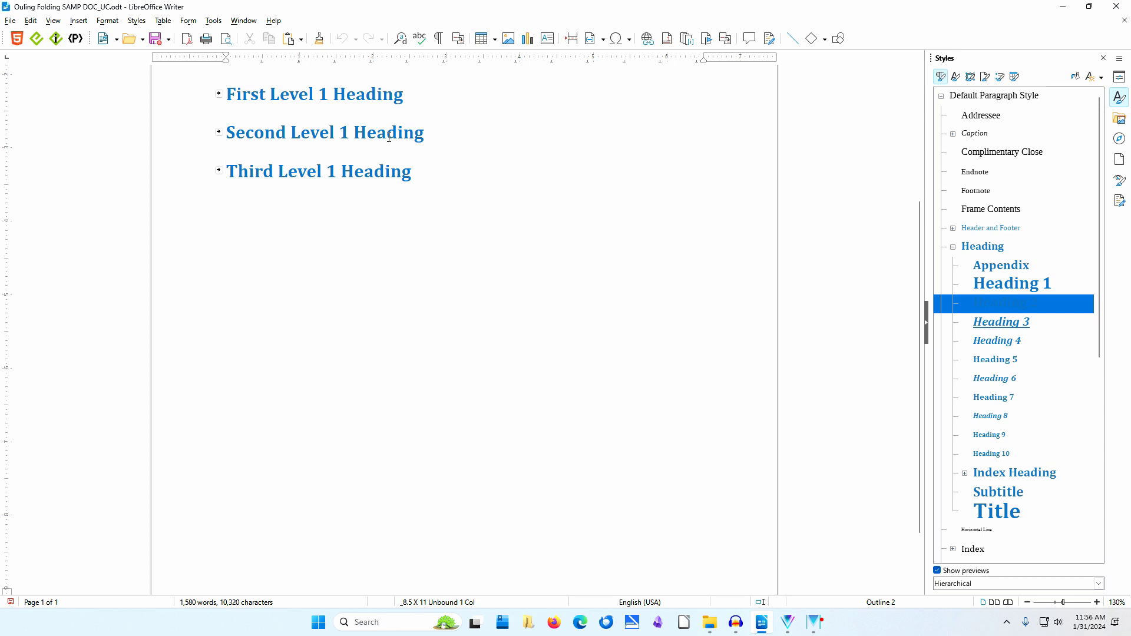
Unfold First Level 1 Heading, then fold First Level 2 Heading beneath it
left_click(218, 95)
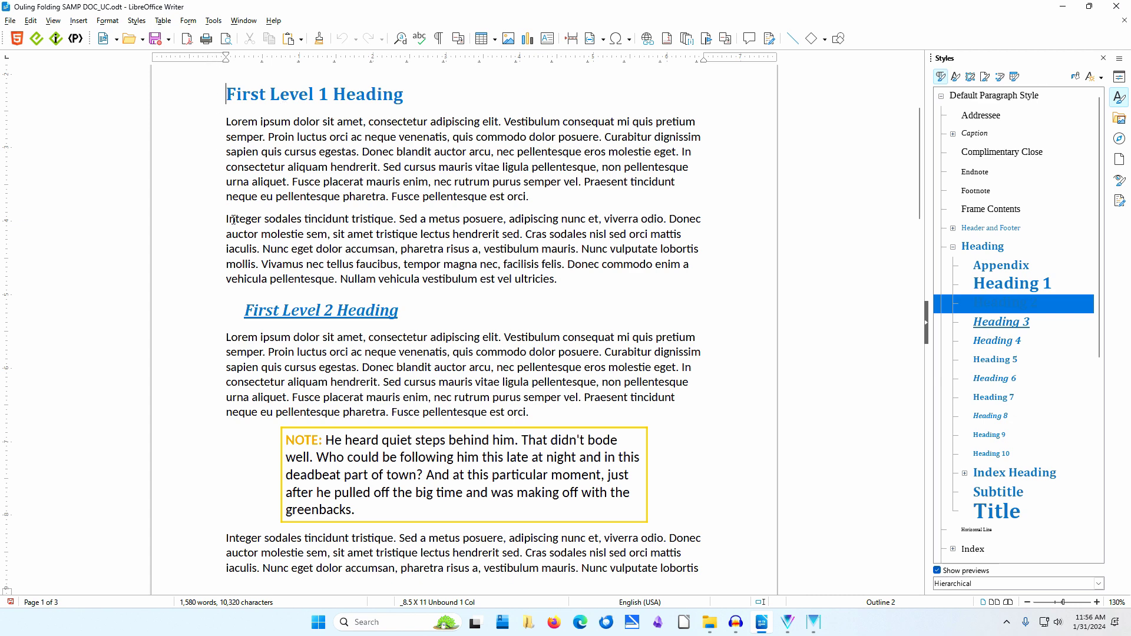
left_click(238, 311)
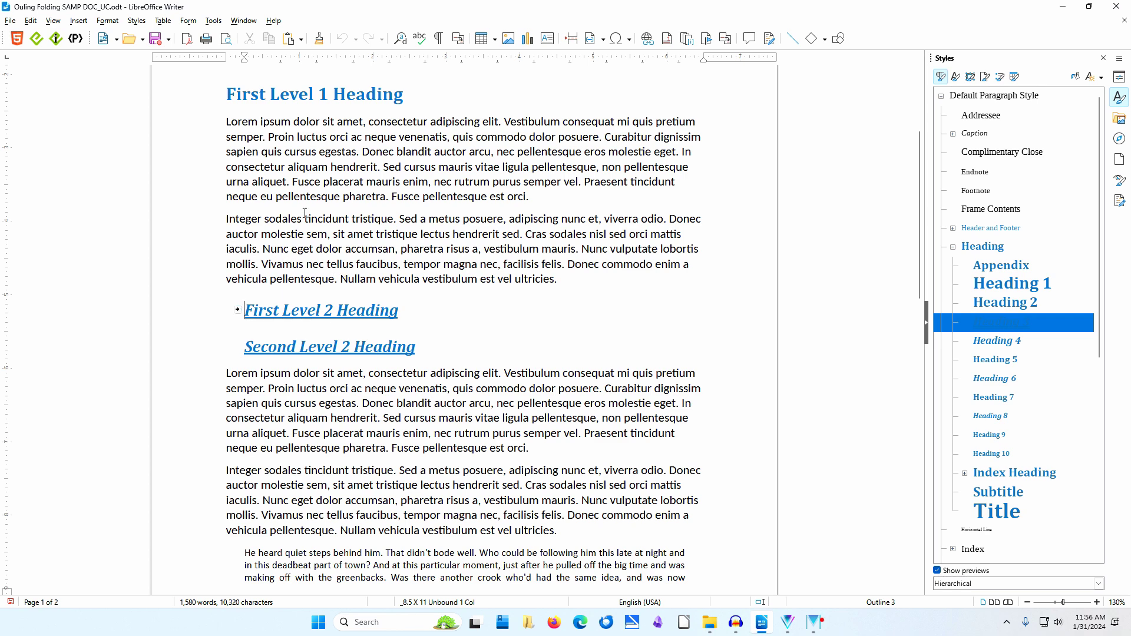
Open and enlarge the Navigator, then unfold First Level 2 Heading via Outline Folding > Toggle
key("F5")
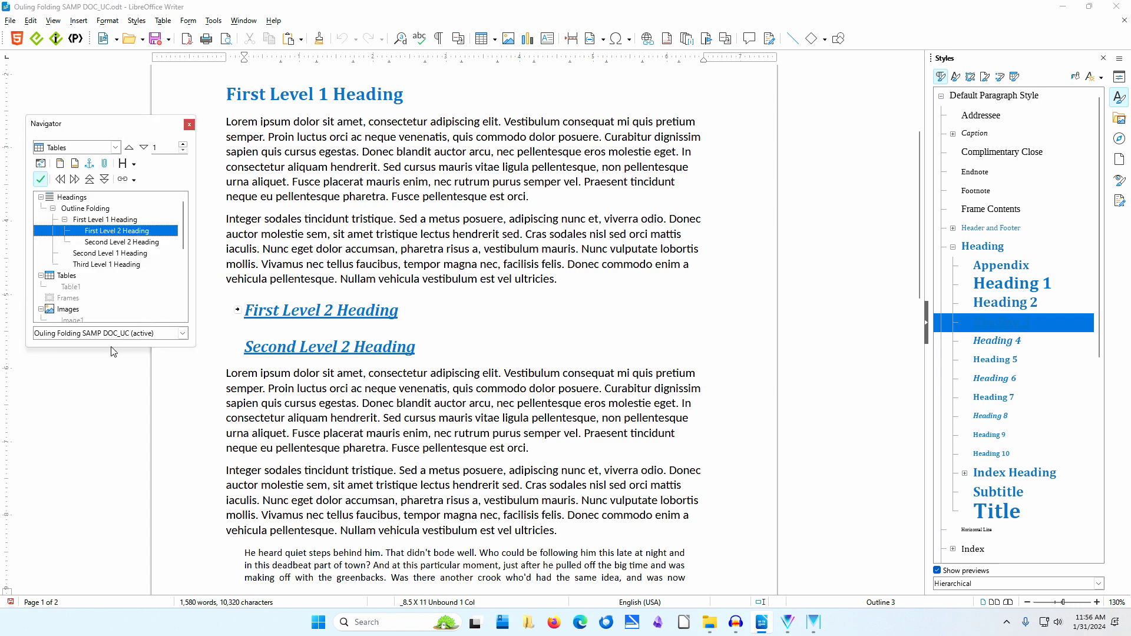
left_click_drag(102, 348, 78, 515)
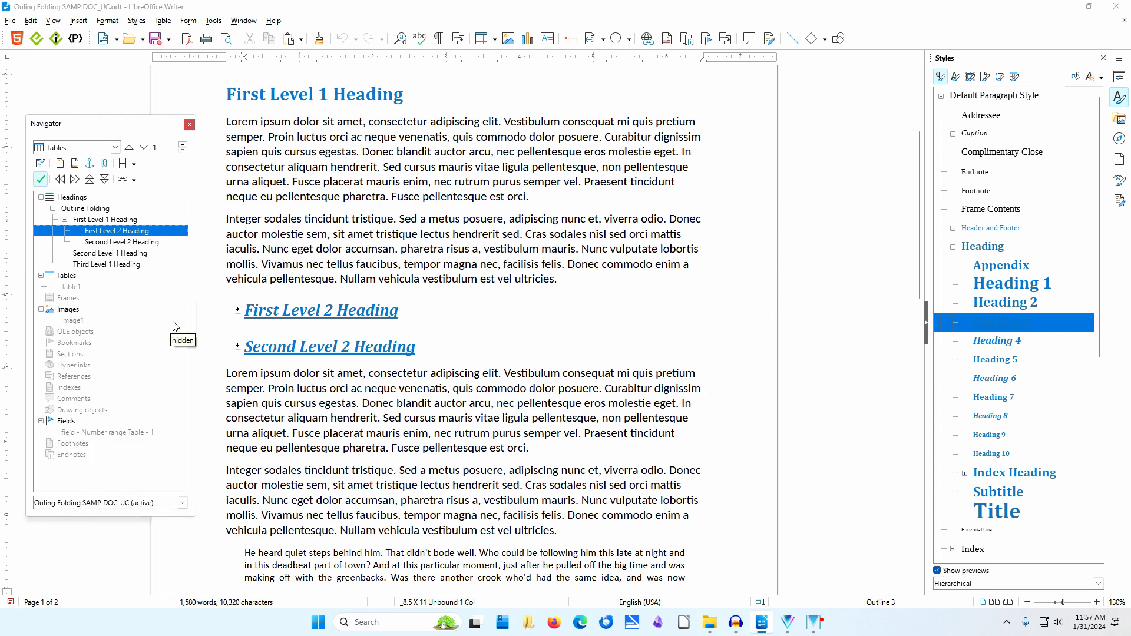
right_click(129, 234)
mouse_move(209, 348)
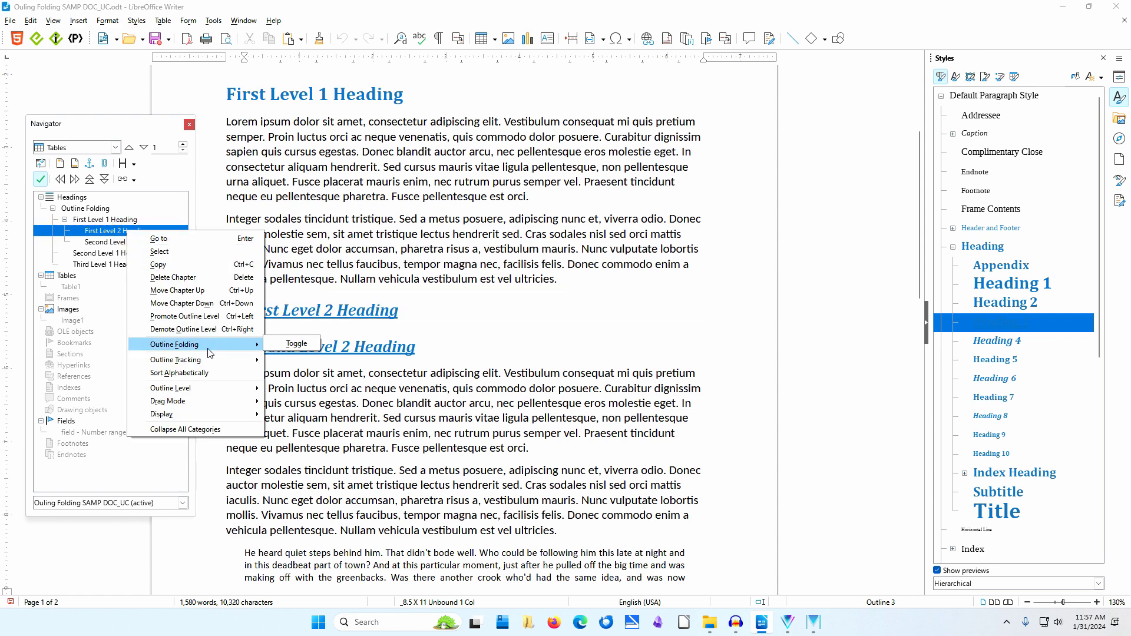
left_click(307, 344)
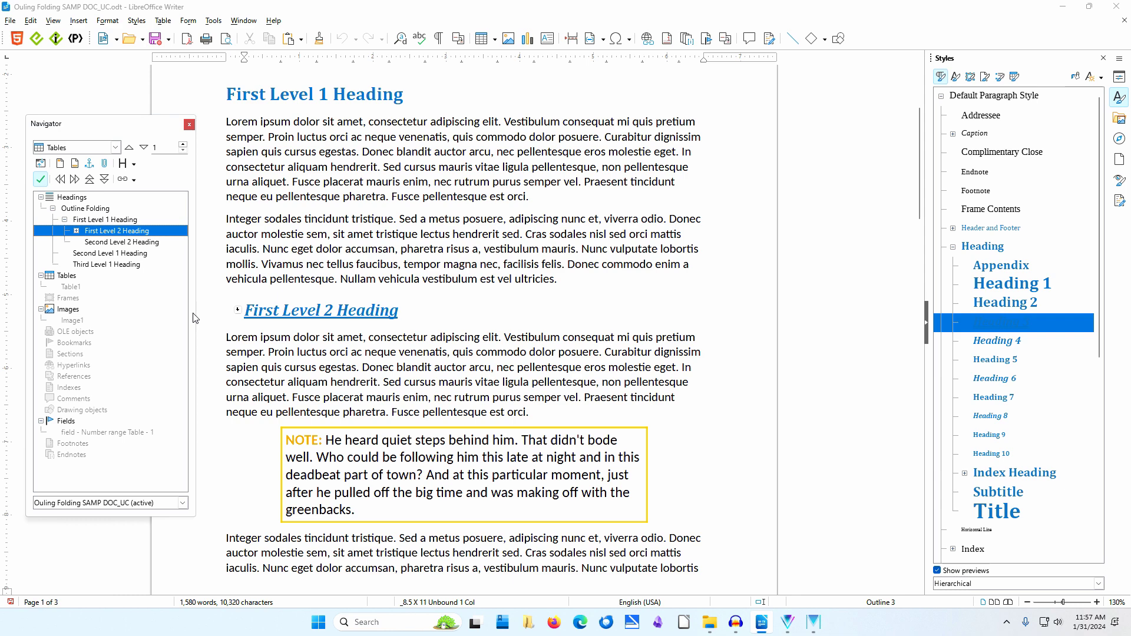
Expand its Level 3 subheadings in the Navigator and fold First Level 2 Heading again
left_click(77, 231)
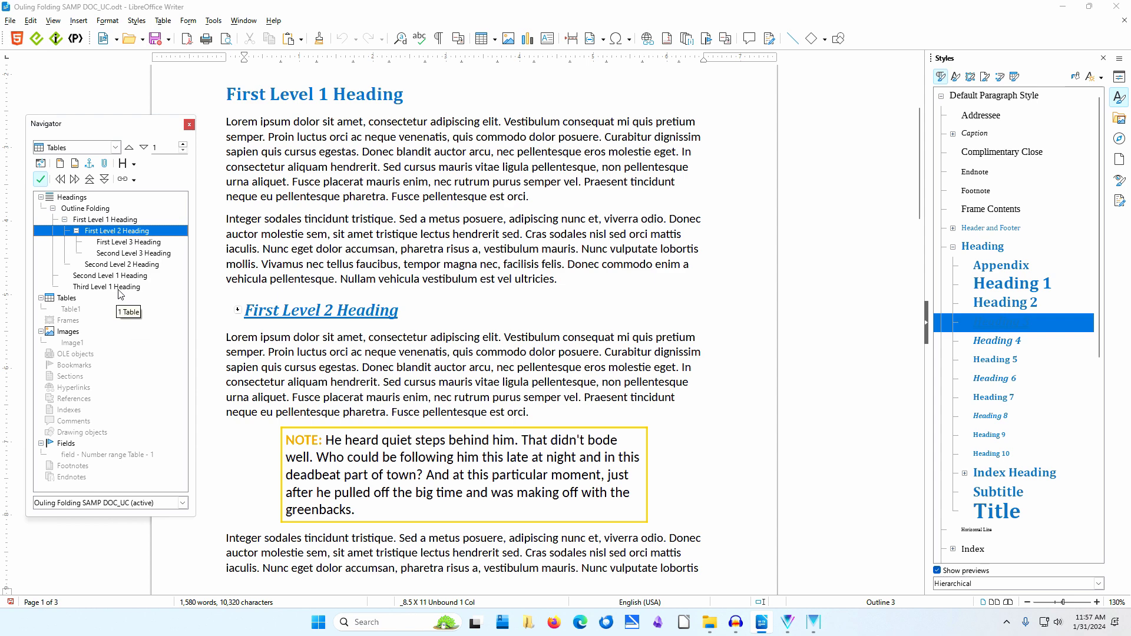
right_click(137, 233)
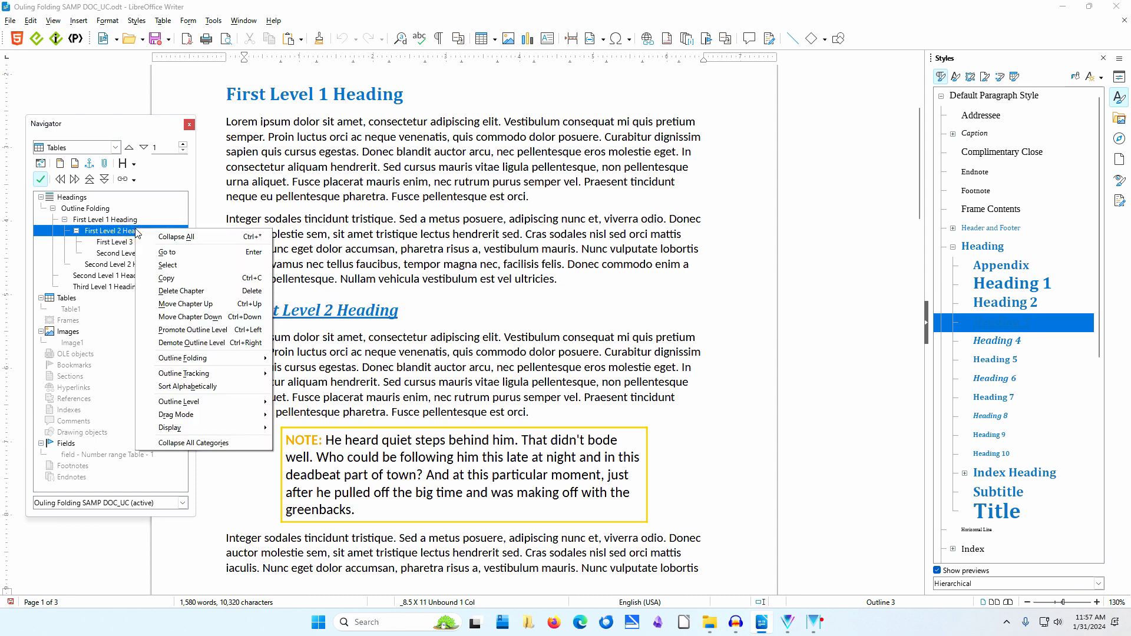
mouse_move(177, 358)
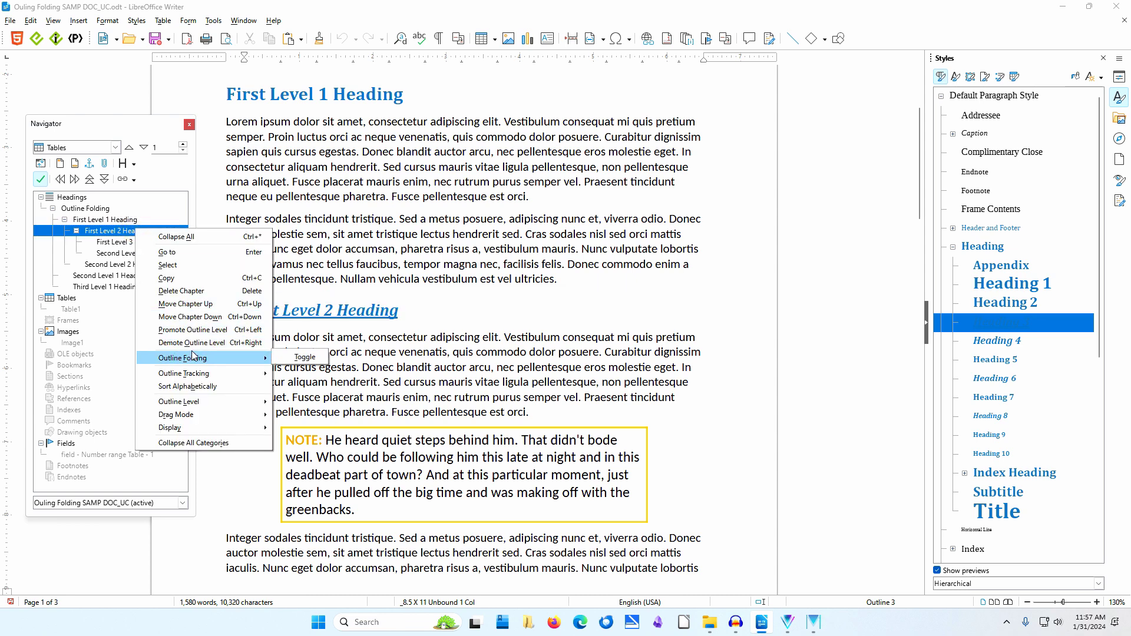
left_click(287, 357)
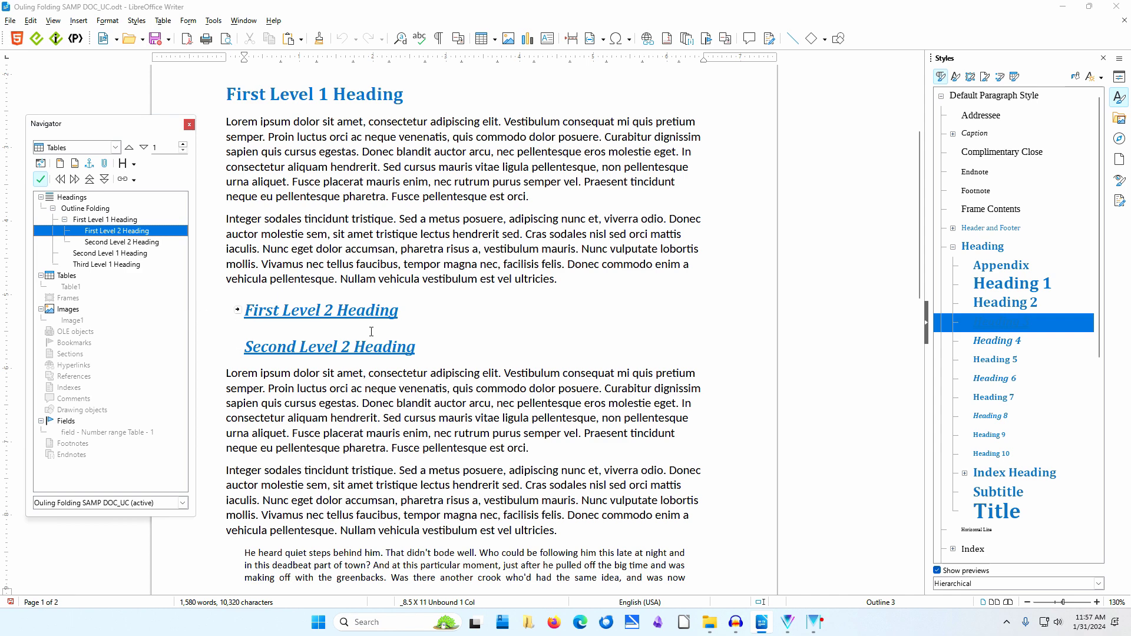
Unfold Second Level 1 Heading via the Navigator's Outline Folding > Toggle, revealing its paragraphs and image
mouse_move(408, 331)
scroll(231, 310, "down", 12)
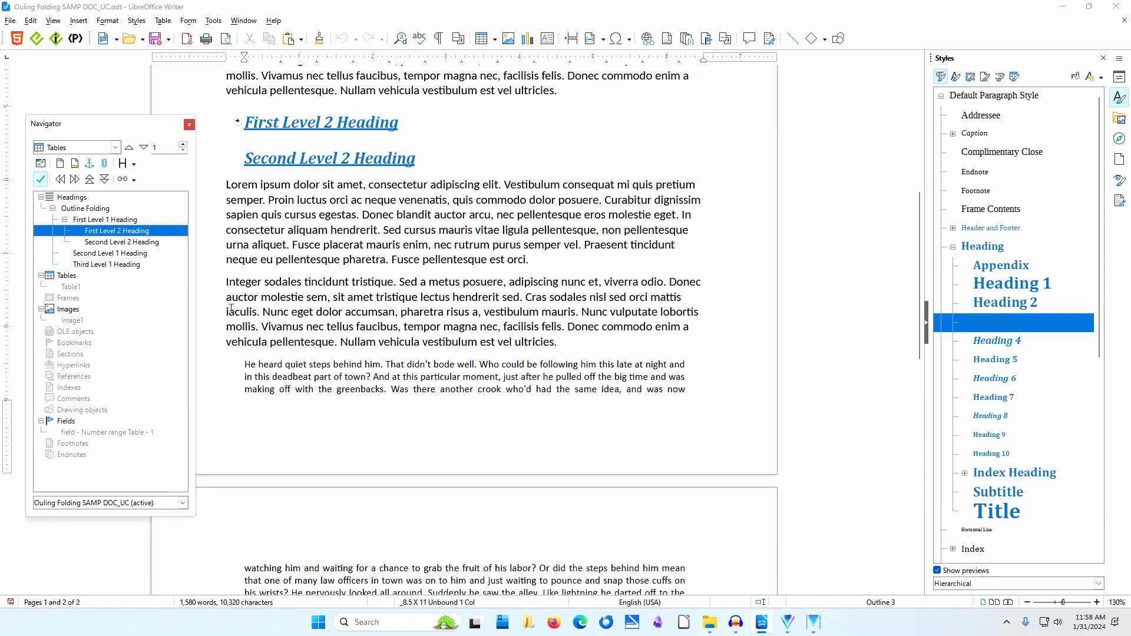
scroll(240, 303, "down", 7)
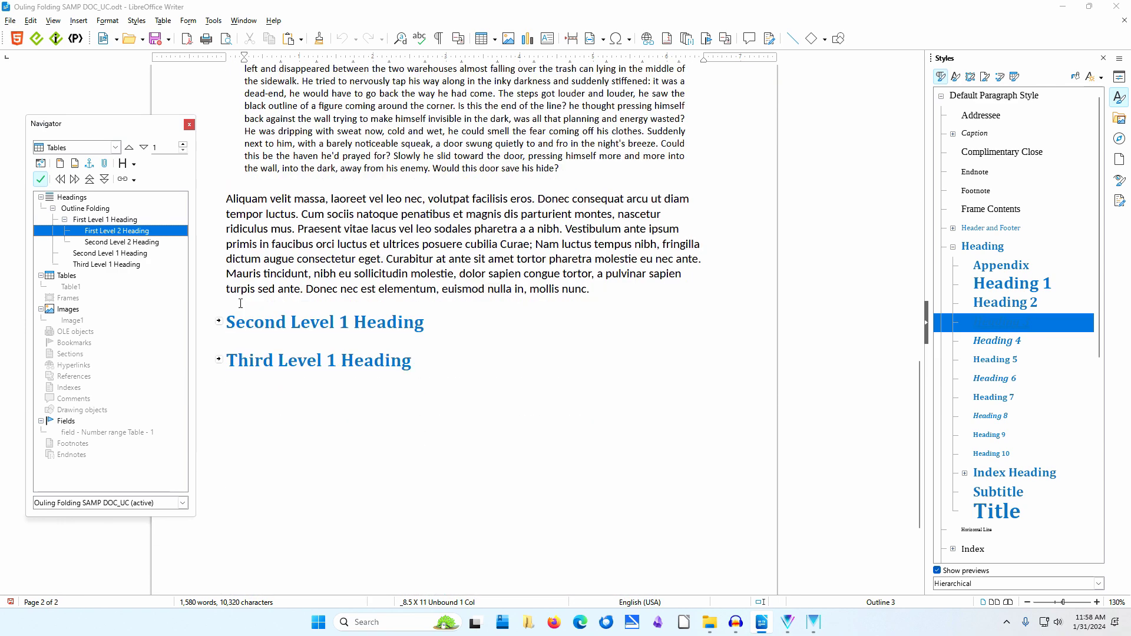
scroll(240, 303, "down", 3)
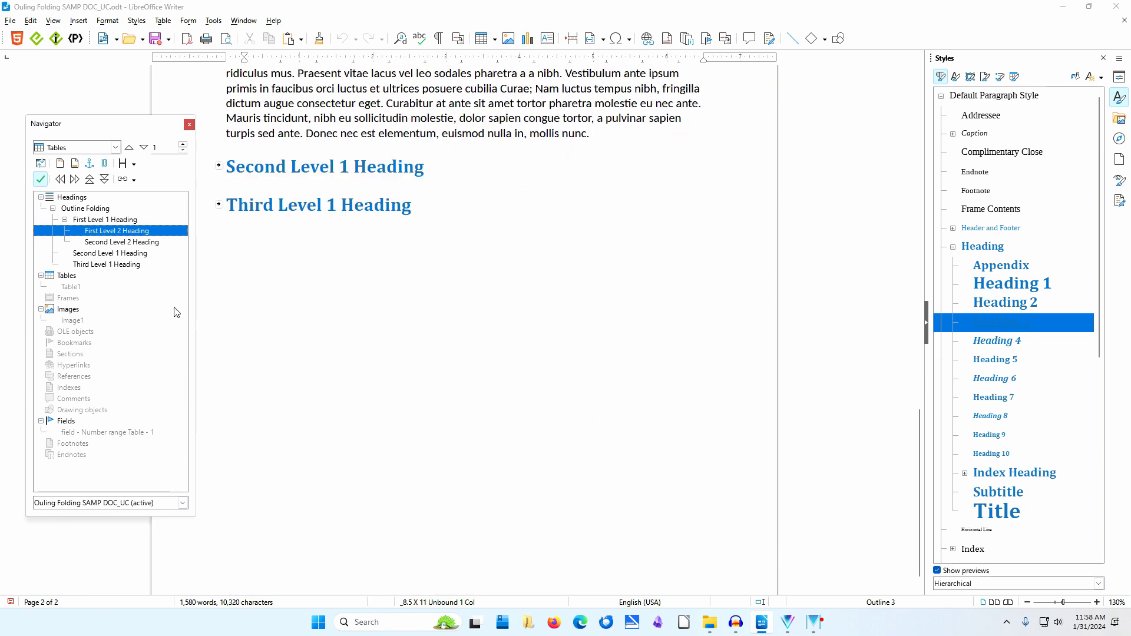
left_click(133, 258)
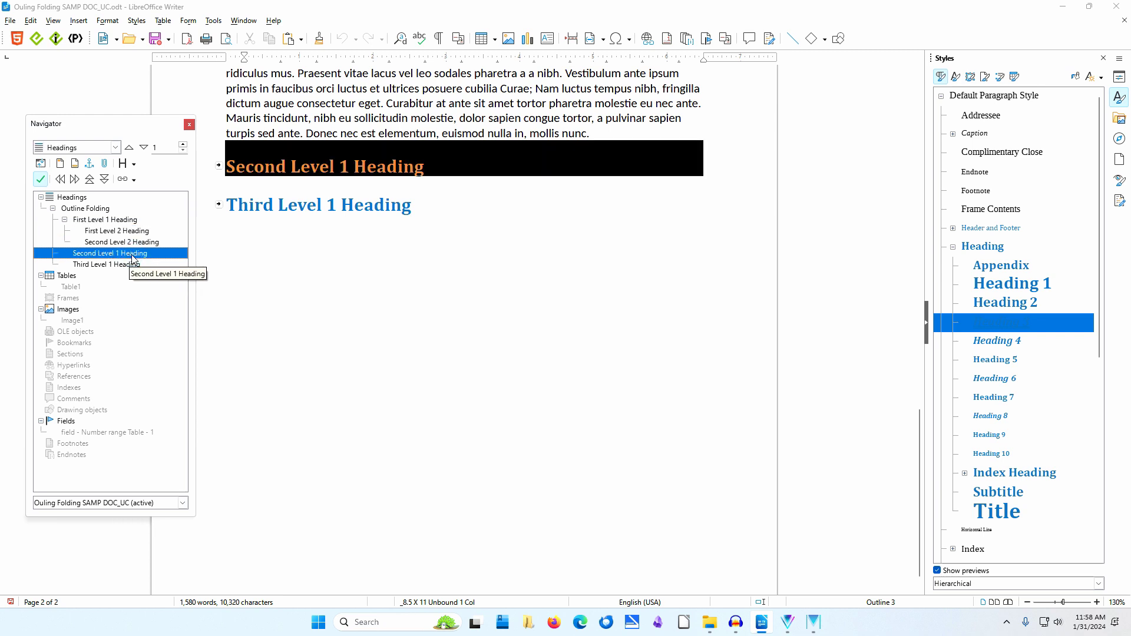
right_click(134, 257)
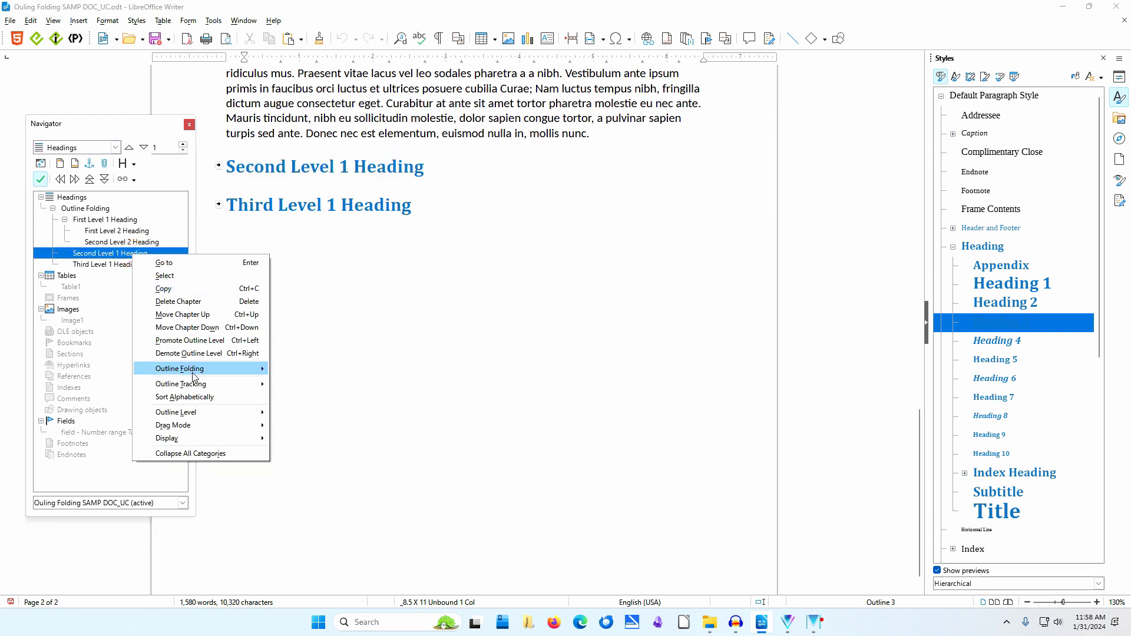
mouse_move(197, 372)
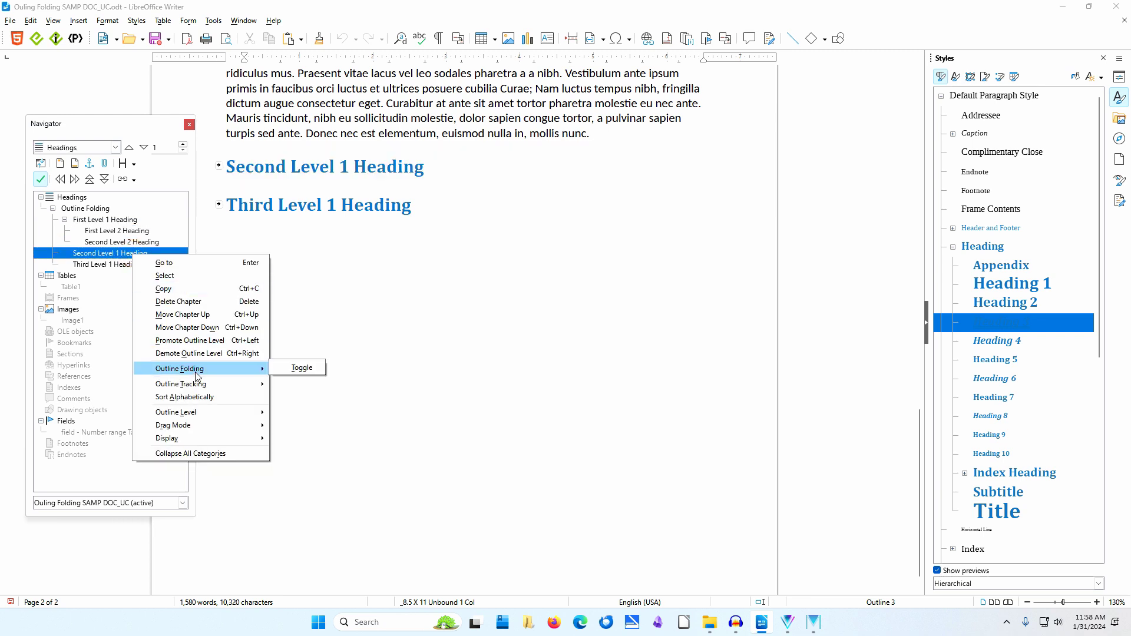
left_click(295, 368)
scroll(356, 344, "down", 5)
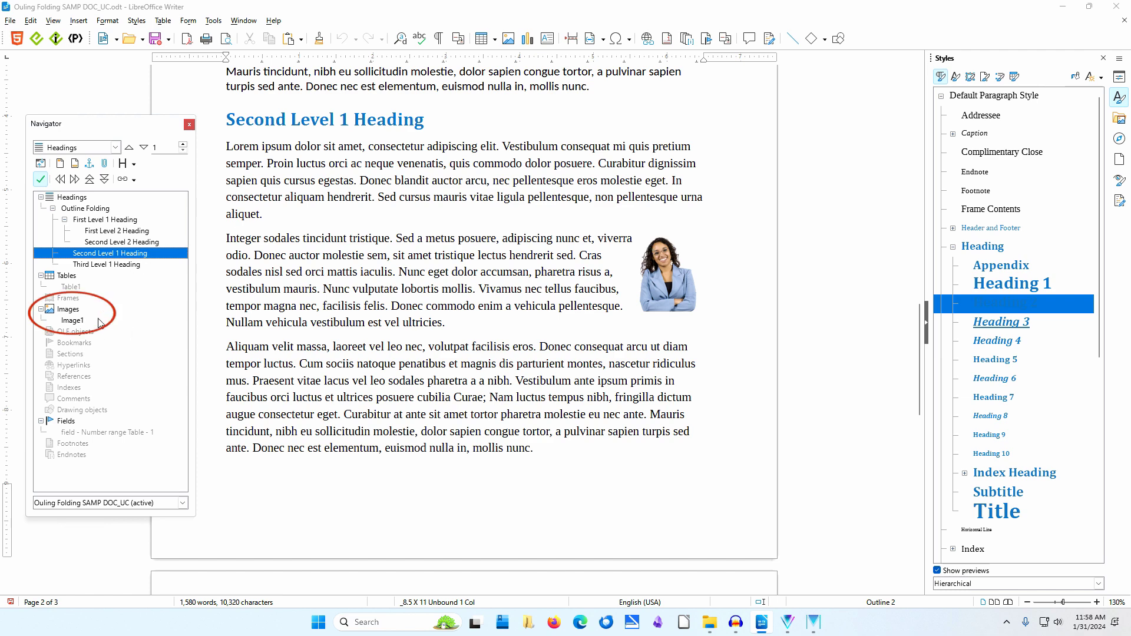
Fold Second Level 1 Heading via the Navigator's Outline Folding > Toggle, hiding Image1
mouse_move(90, 325)
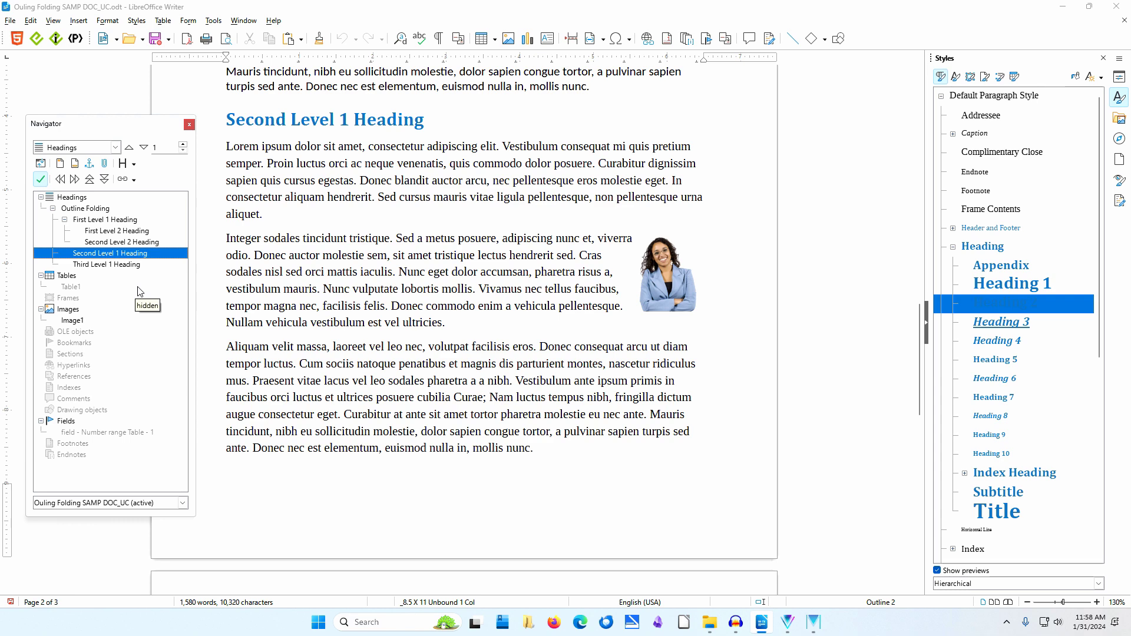
mouse_move(143, 254)
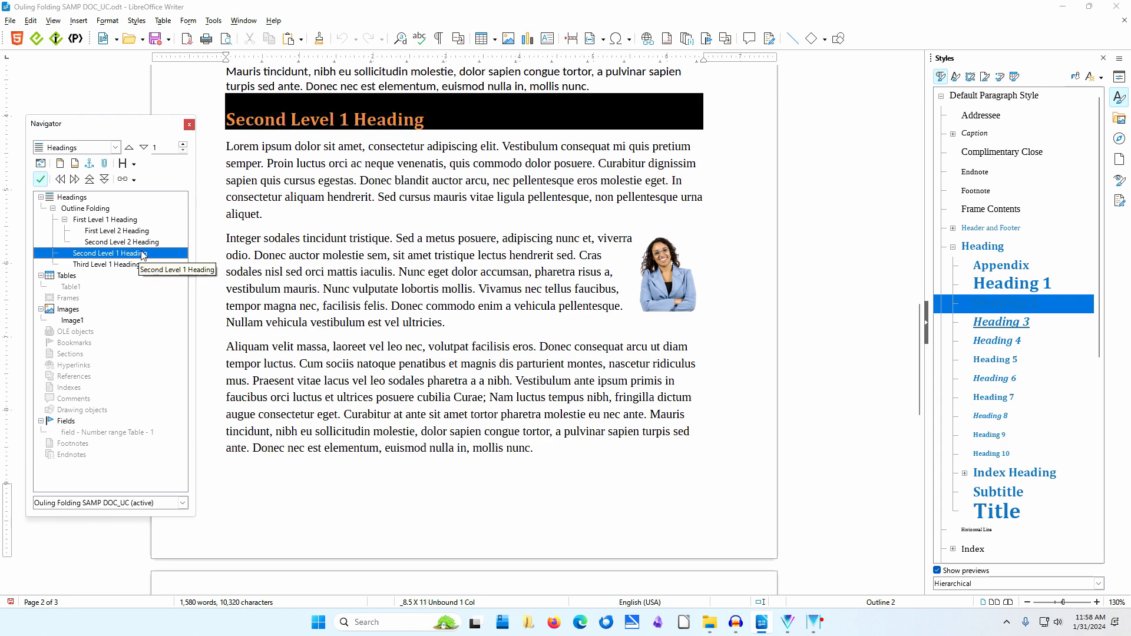
right_click(143, 254)
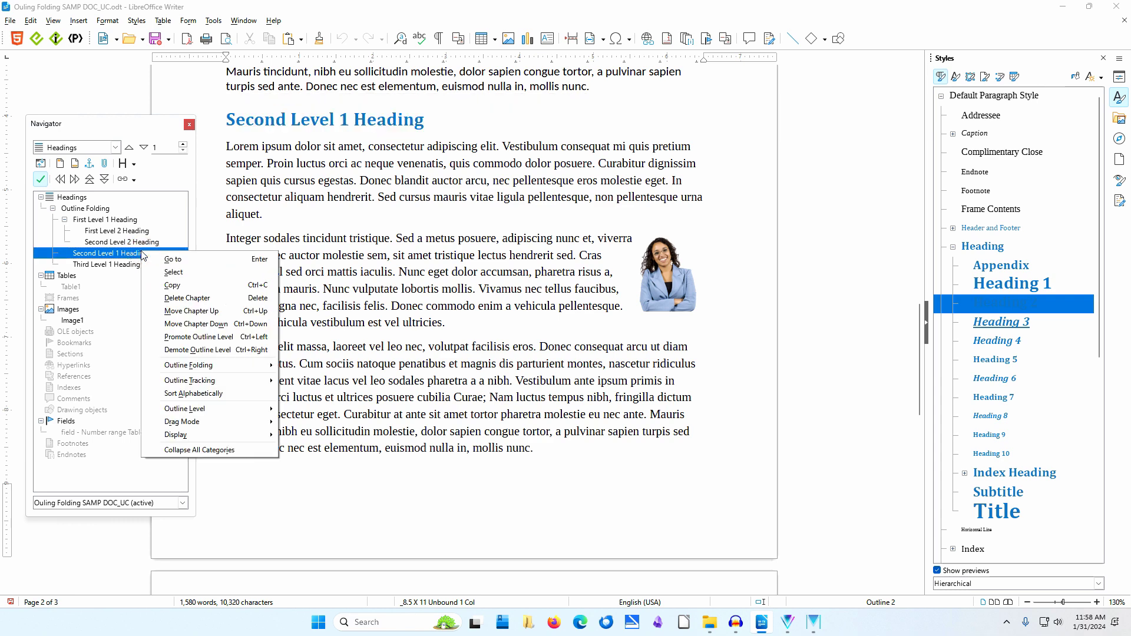
mouse_move(186, 365)
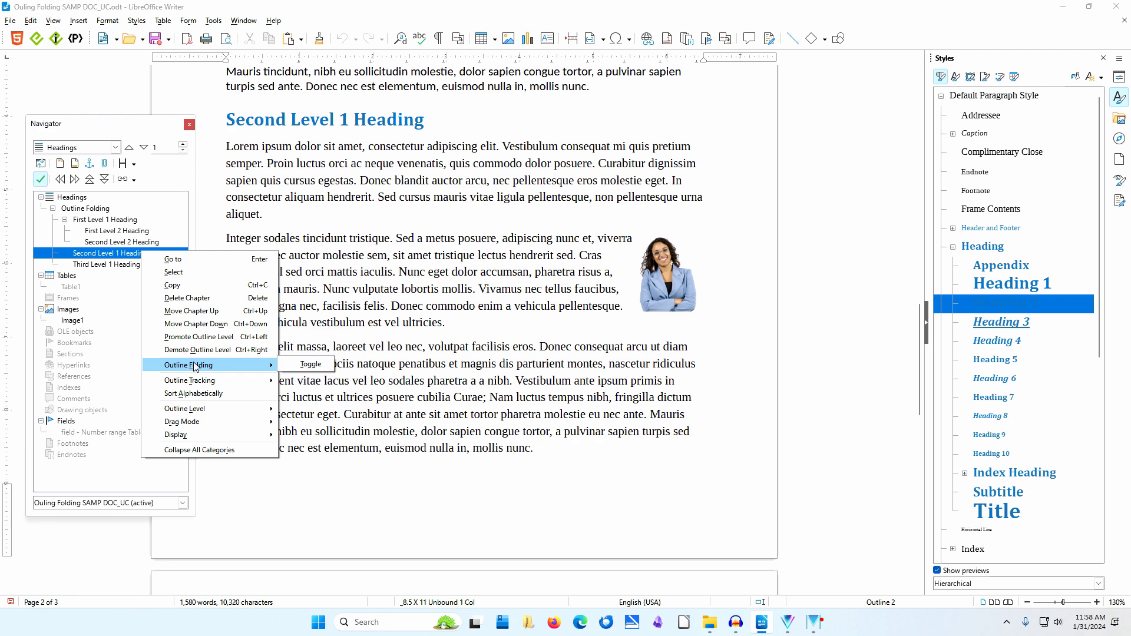
left_click(295, 365)
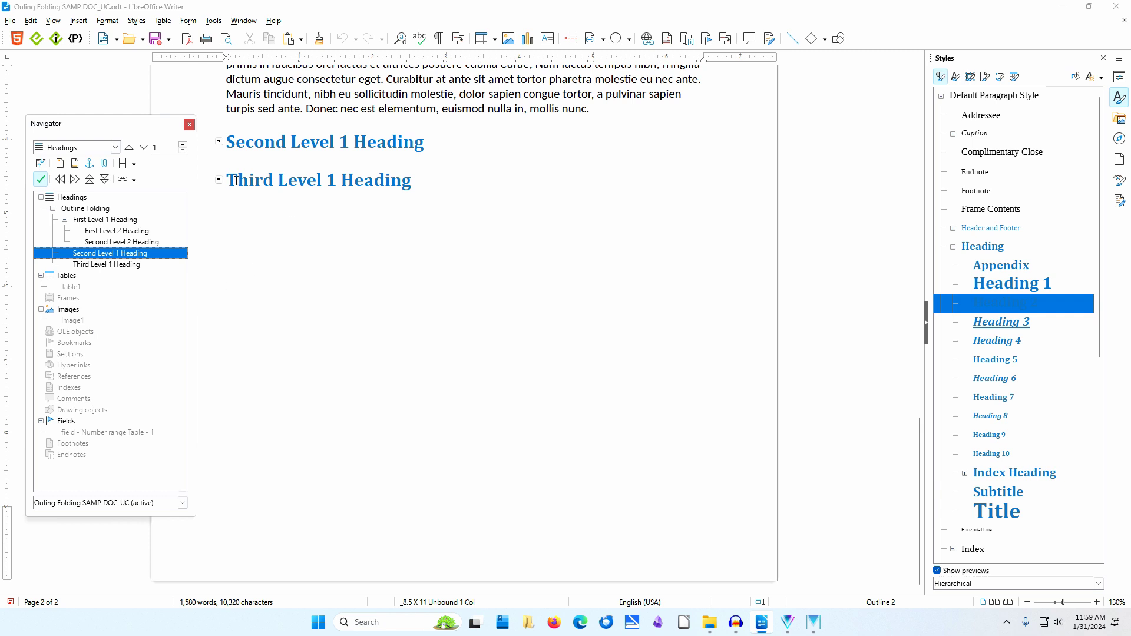
Unfold Third Level 1 Heading and Second Level 1 Heading with their fold buttons
left_click(219, 179)
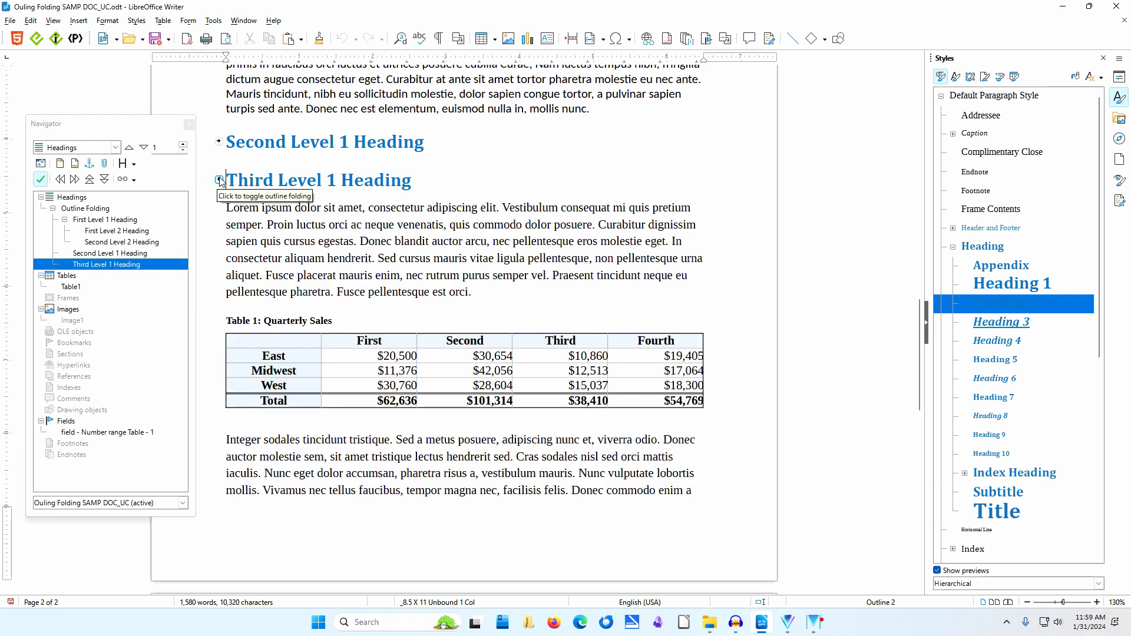
left_click(219, 142)
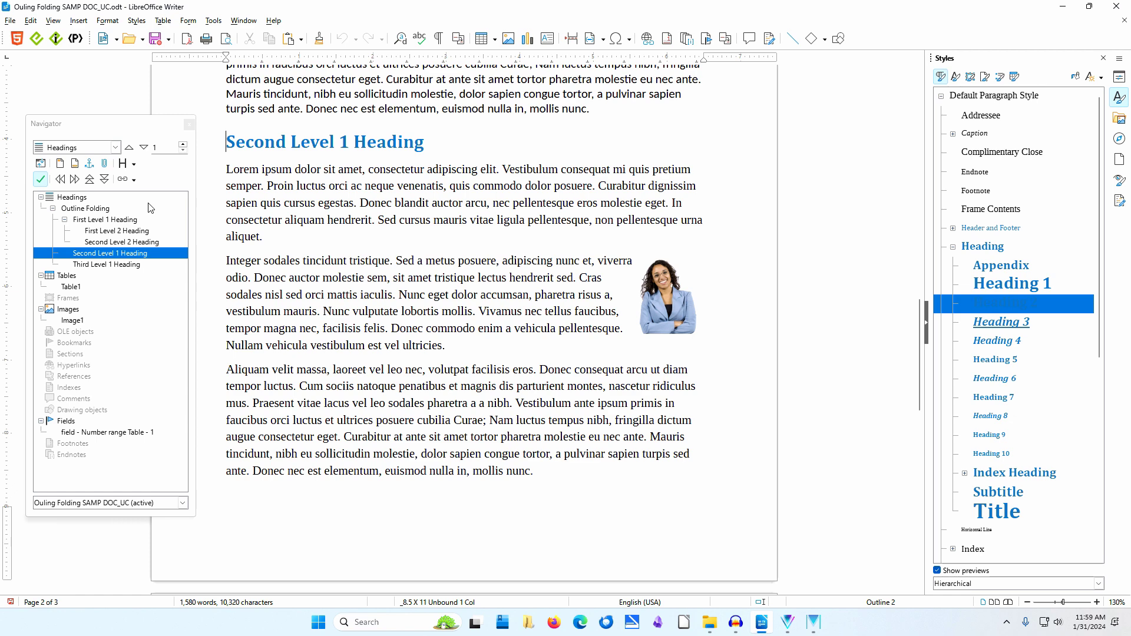
Use the Navigator to jump from the Outline Folding title to Table1, 'Table 1: Quarterly Sales'
double_click(103, 209)
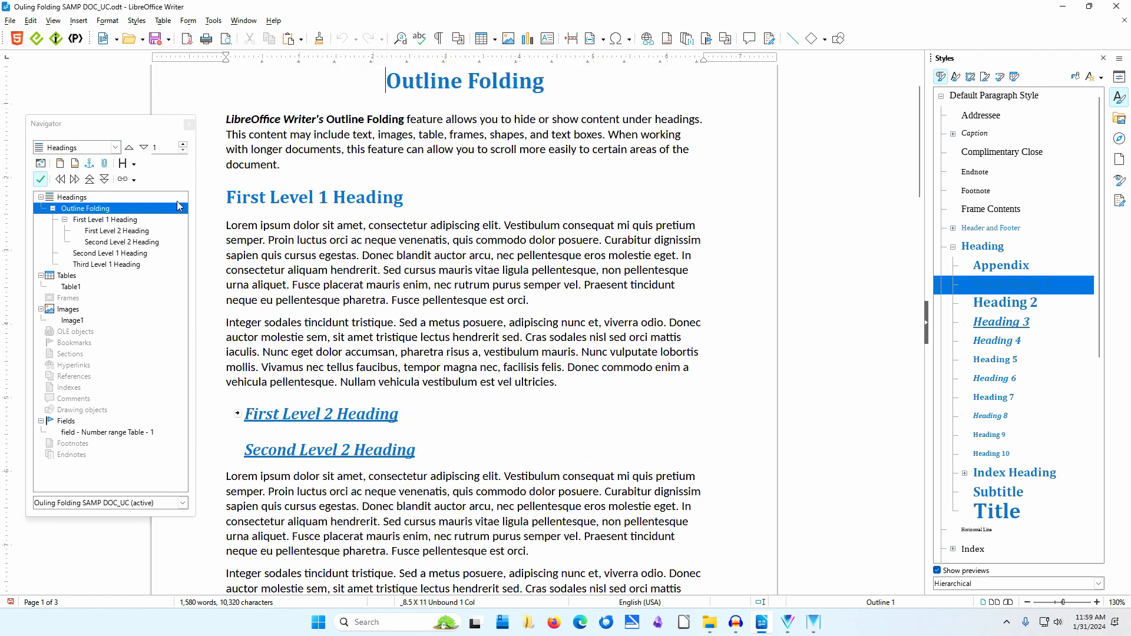
mouse_move(320, 196)
double_click(74, 288)
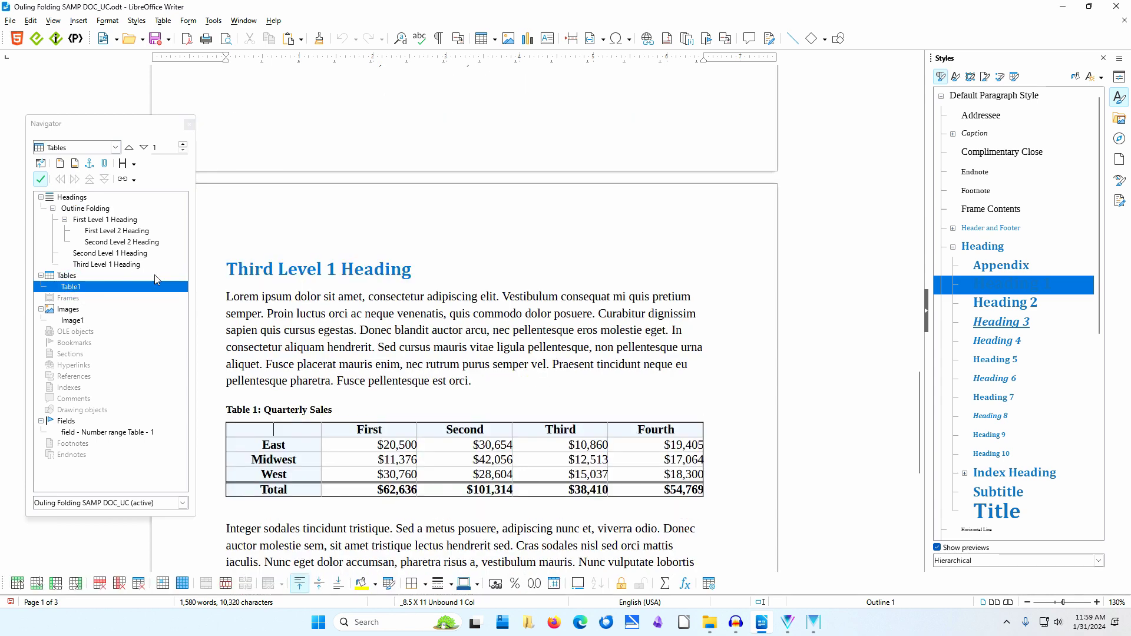